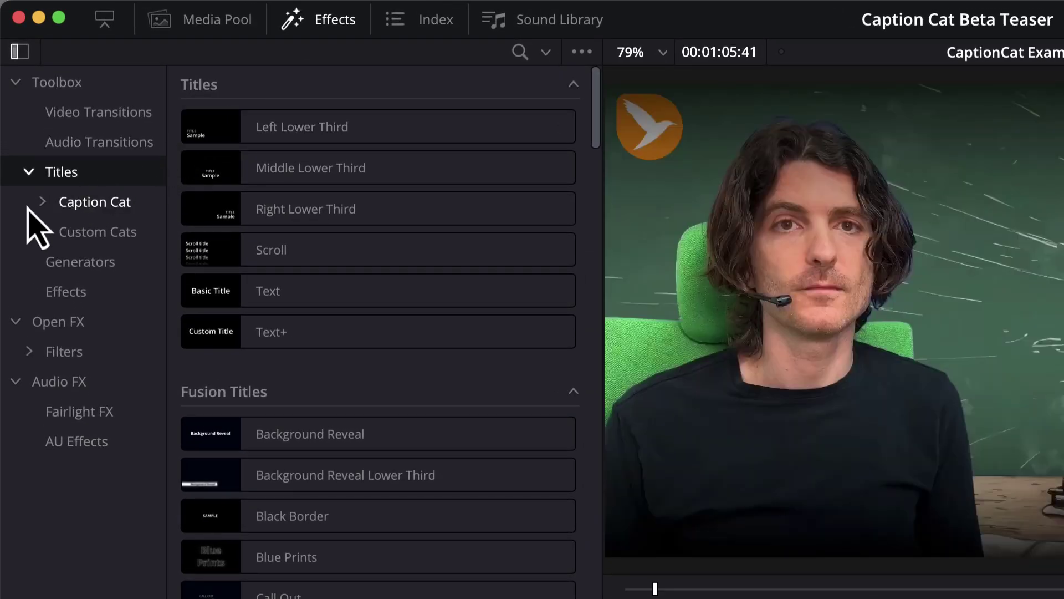
- Expand Caption Cat and Custom Cats in the Titles list to reveal the Brands, aescripts and mamoworld bins
left_click(42, 203)
left_click(79, 209)
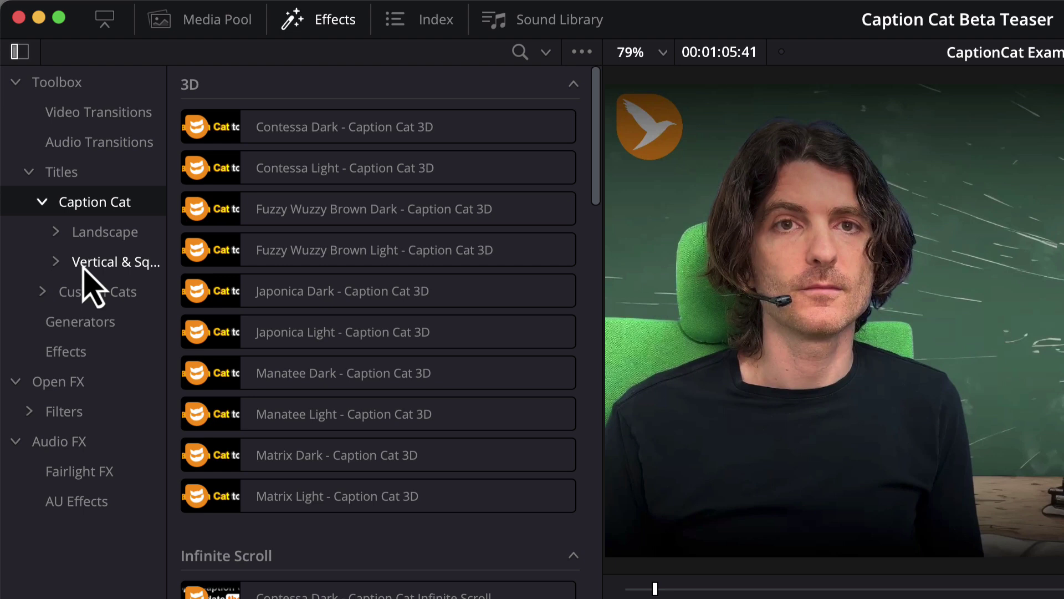
left_click(73, 298)
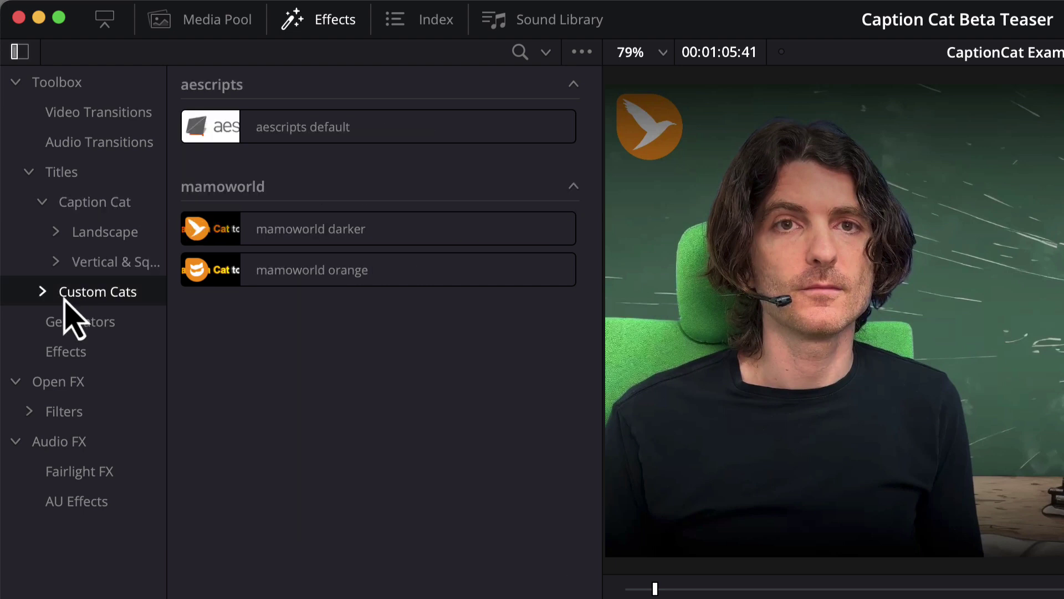
left_click(41, 294)
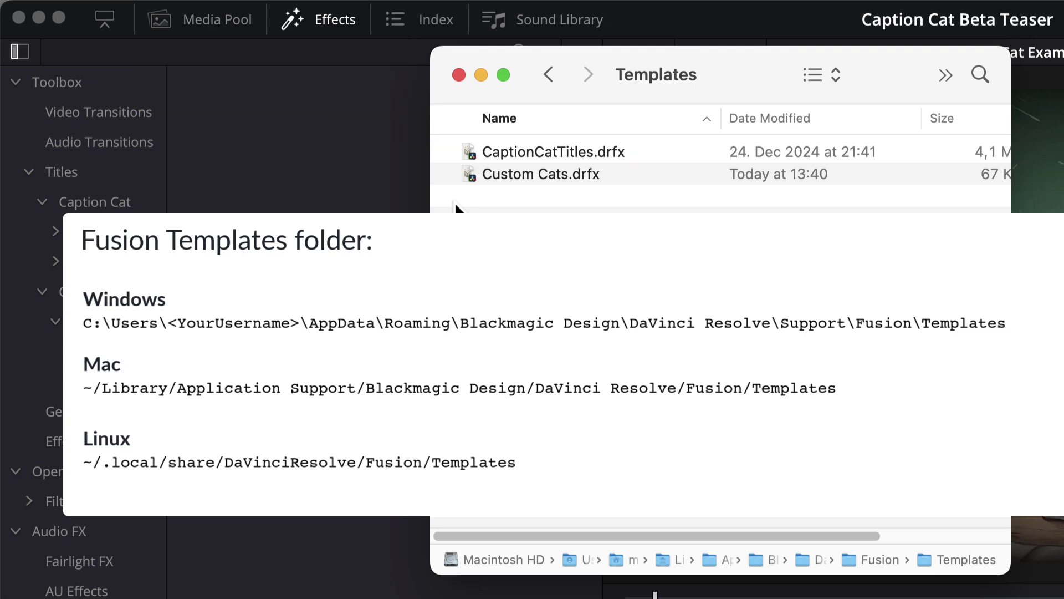
- Move Custom Cats.drfx from the Fusion Templates folder to the Trash
left_click(496, 183)
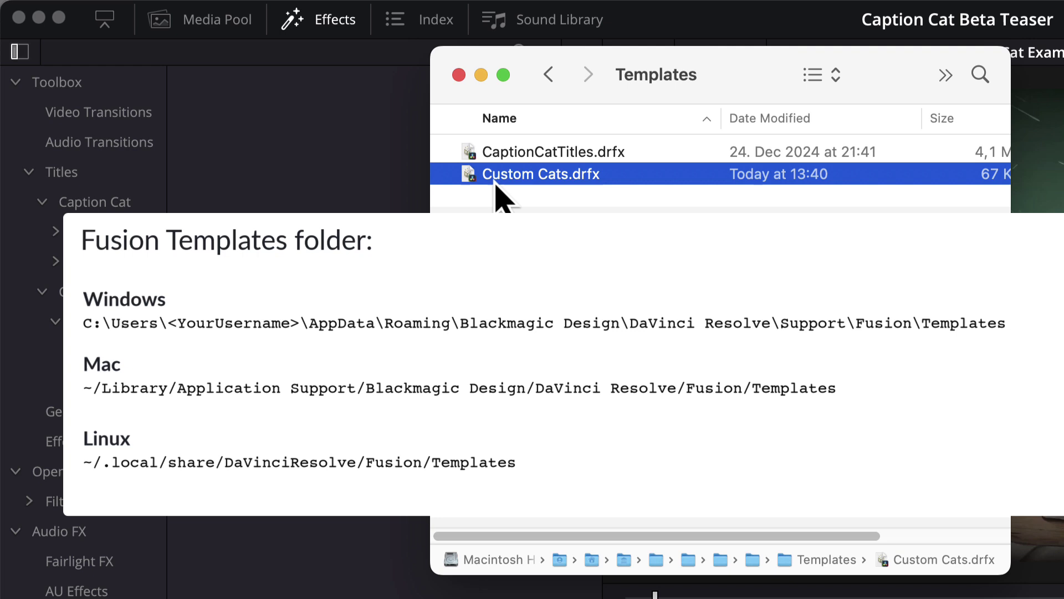
right_click(497, 196)
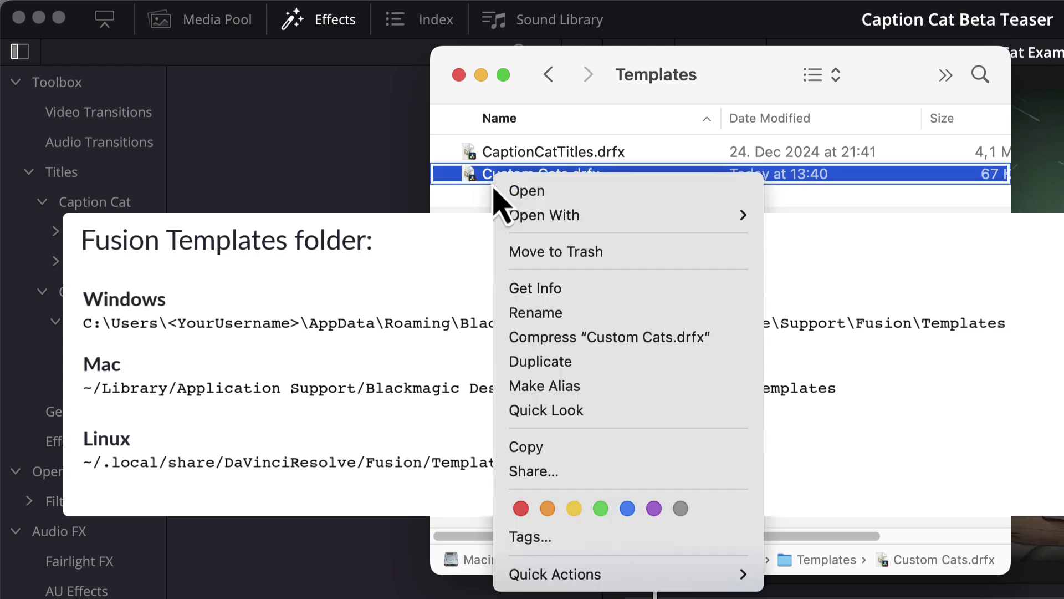
left_click(512, 256)
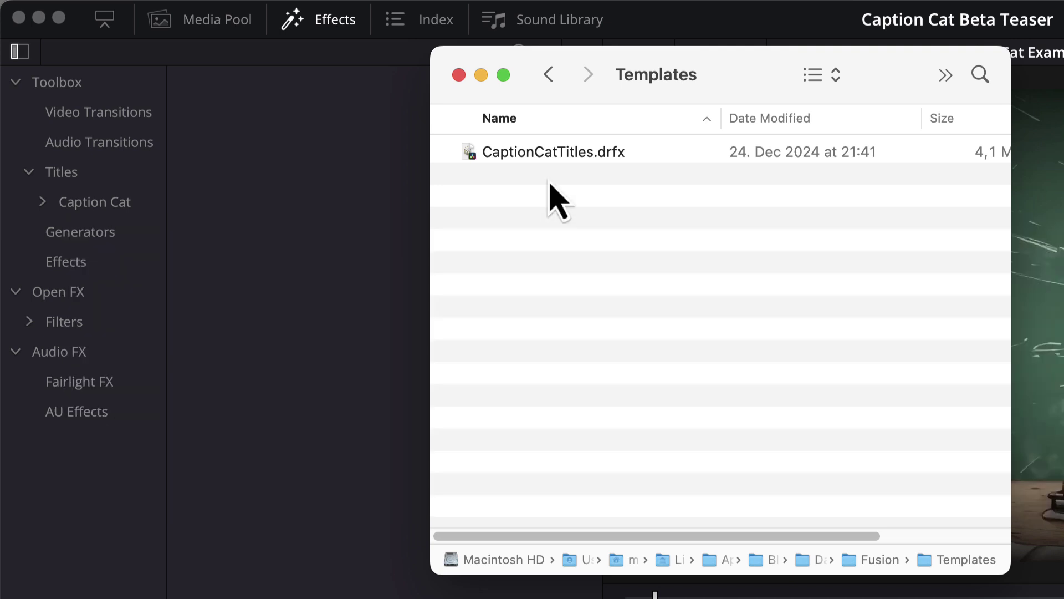
- Duplicate CaptionCatTitles.drfx and change the copy's extension from .drfx to .zip
right_click(550, 153)
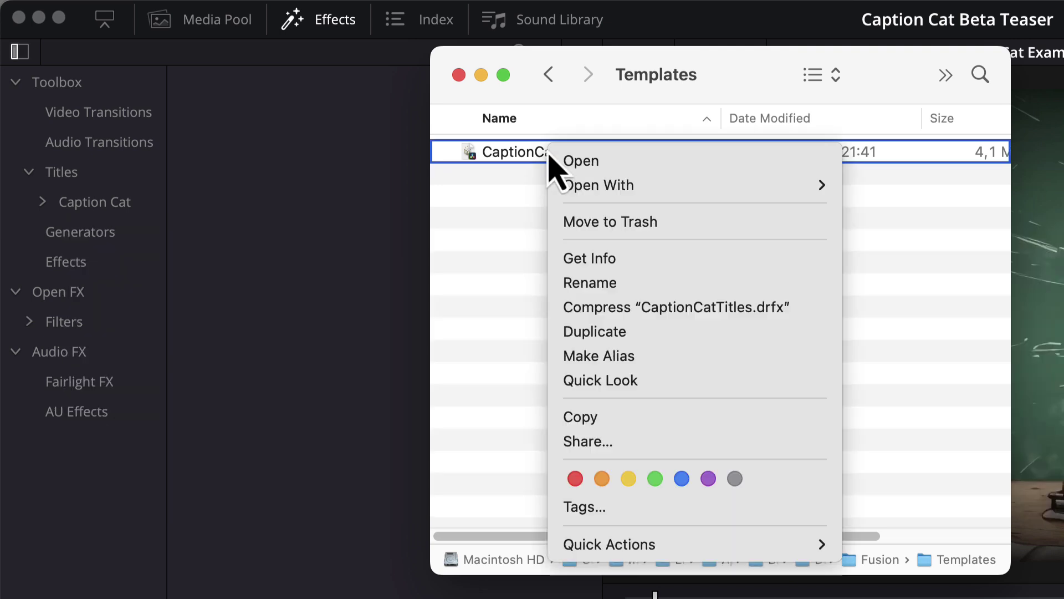
left_click(578, 339)
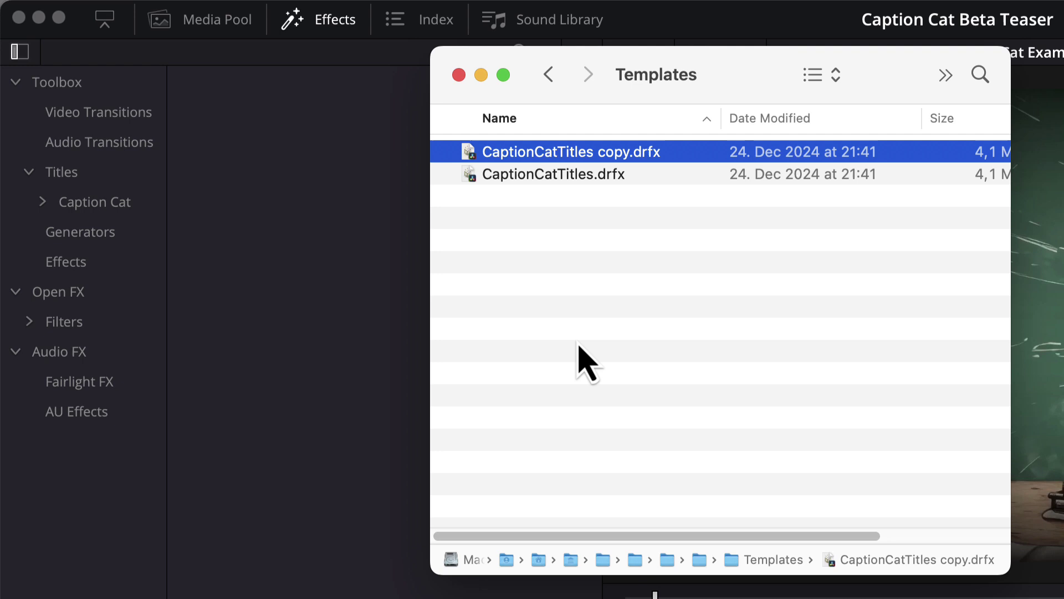
right_click(592, 151)
left_click(608, 289)
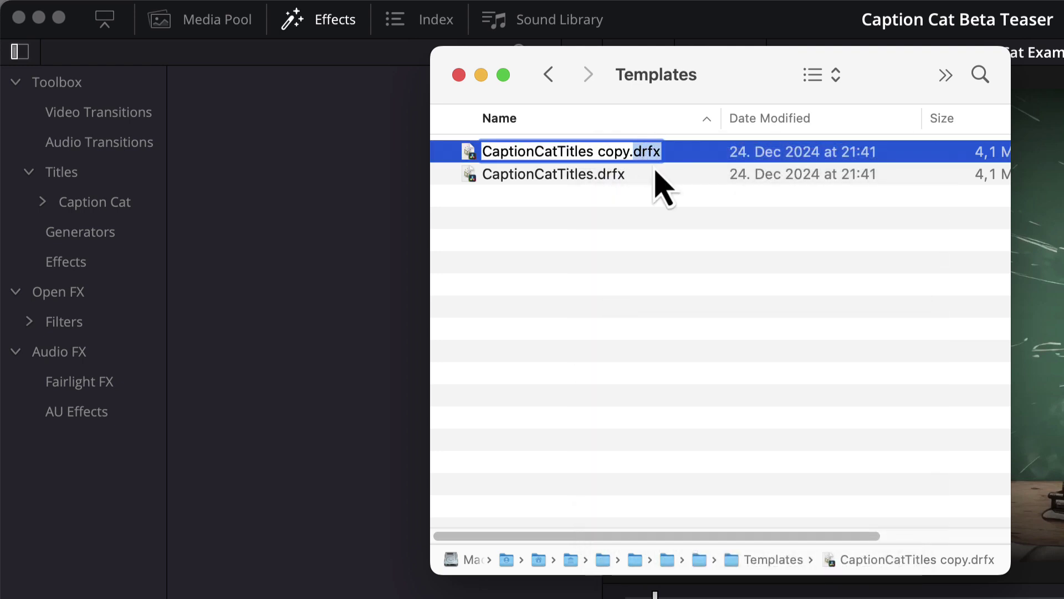
type("zip")
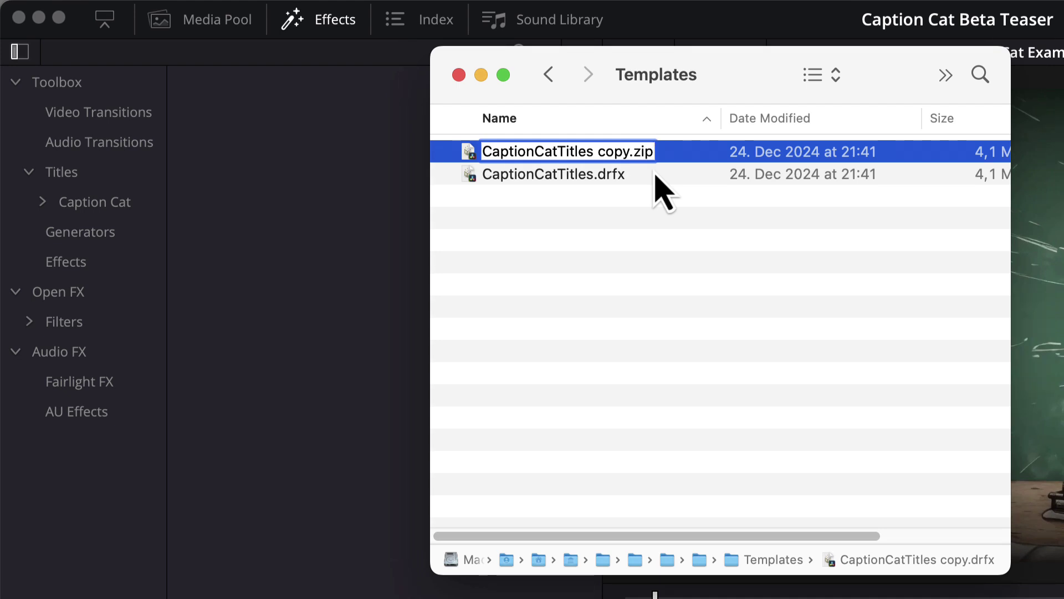
key("Return")
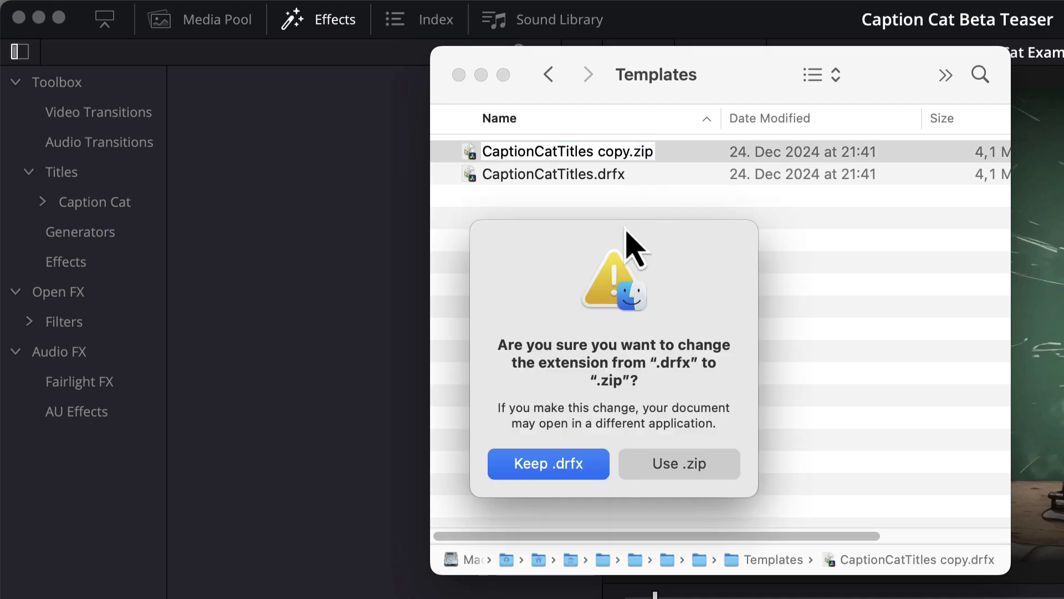
left_click(648, 465)
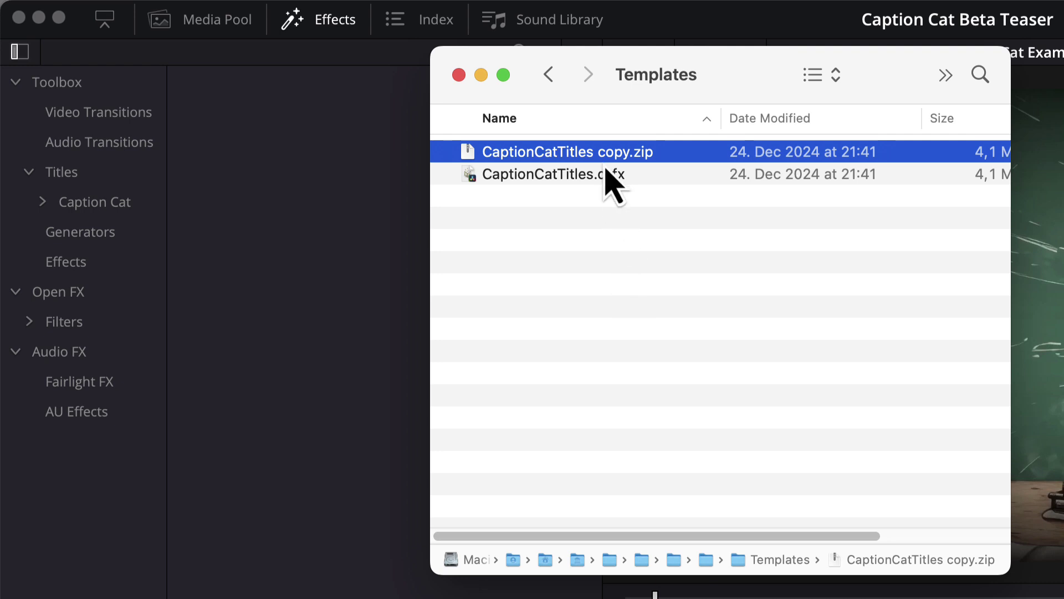
- Extract CaptionCatTitles copy.zip, then move the zip file to the Trash
key("super+o")
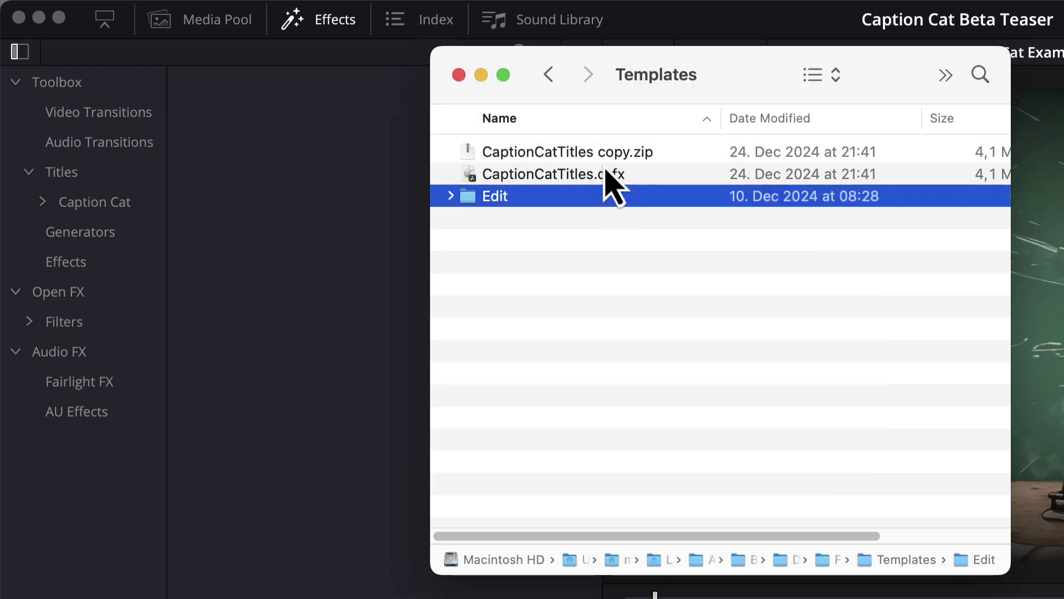
left_click(604, 157)
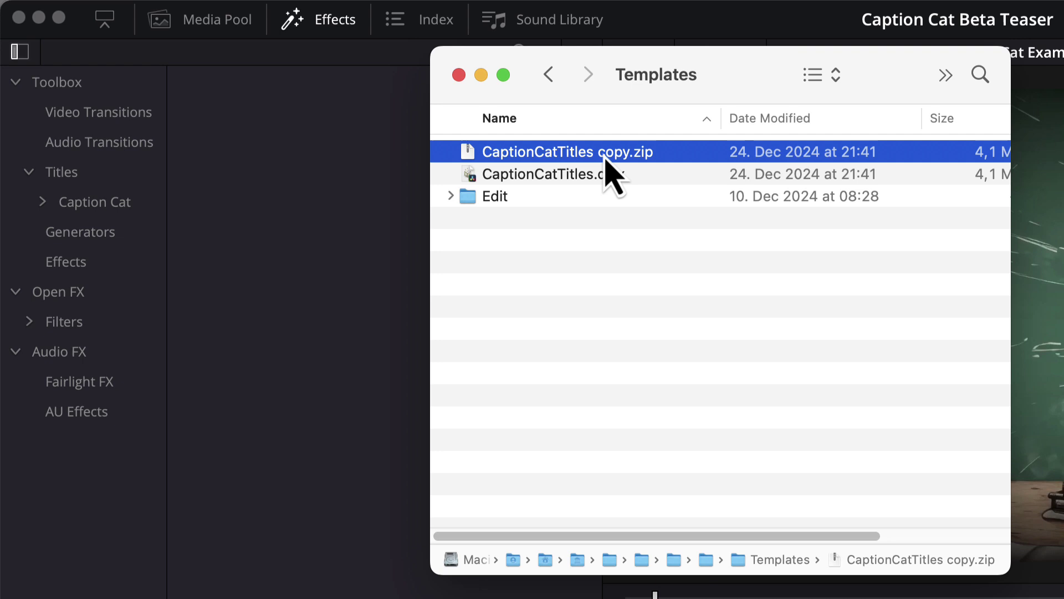
right_click(603, 161)
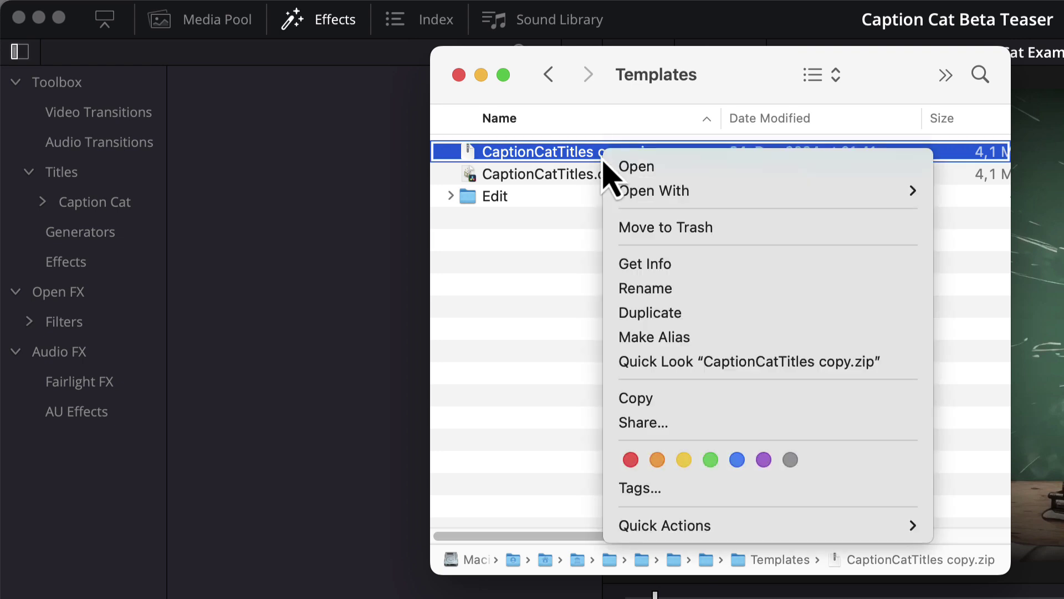
left_click(620, 227)
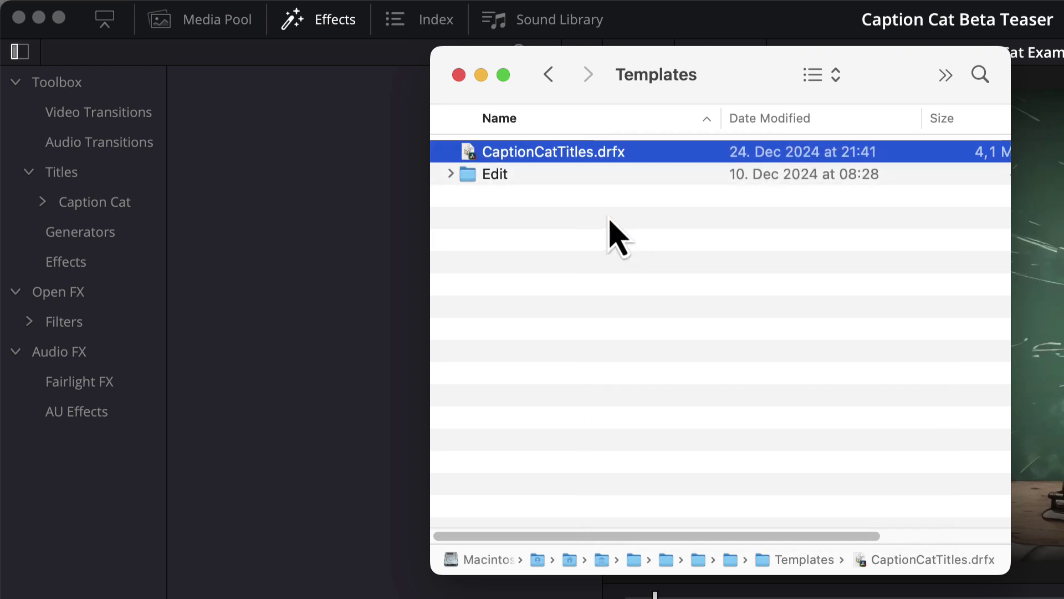
- Expand Edit > Titles > Caption Cat to show the Landscape and Vertical & Square folders
left_click(451, 175)
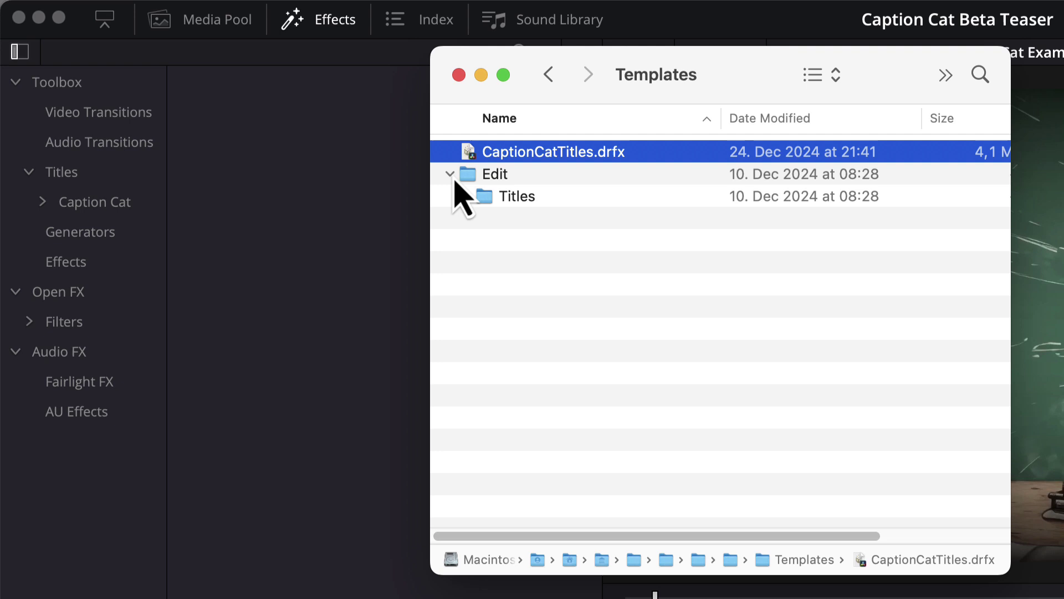
left_click(465, 197)
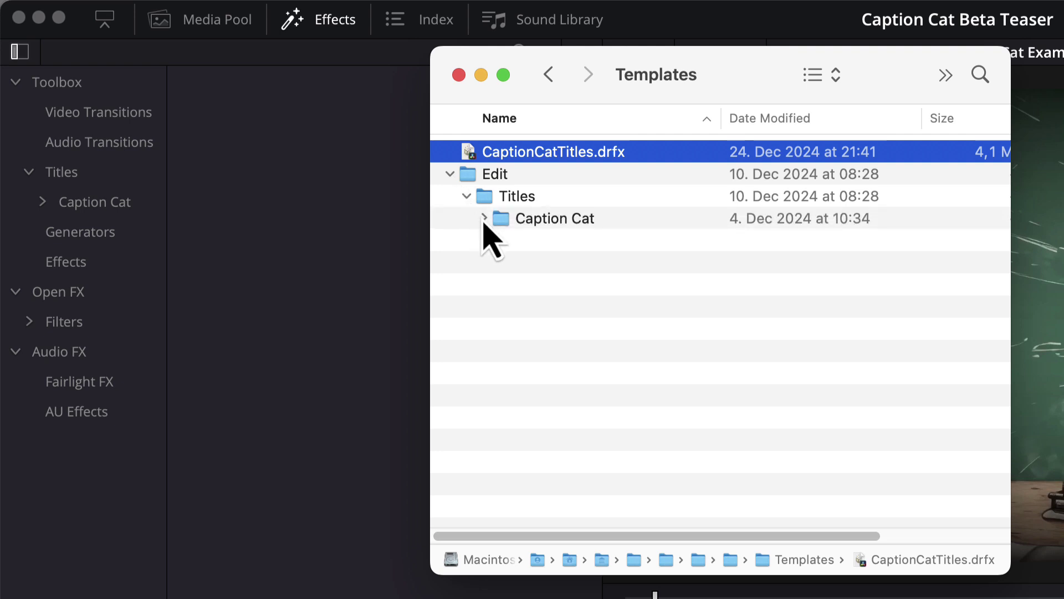
left_click(482, 219)
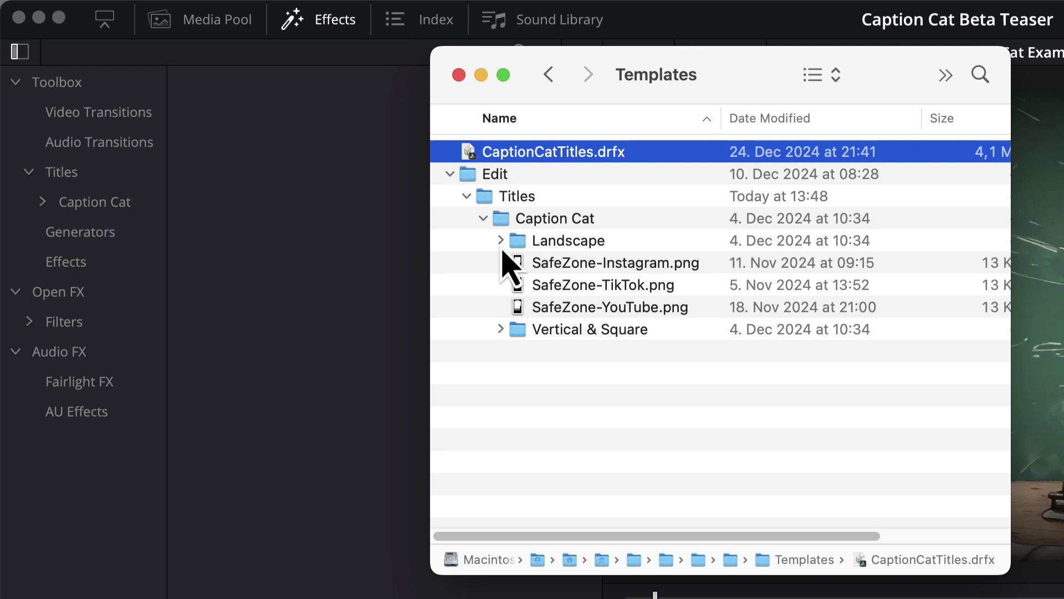
left_click(501, 241)
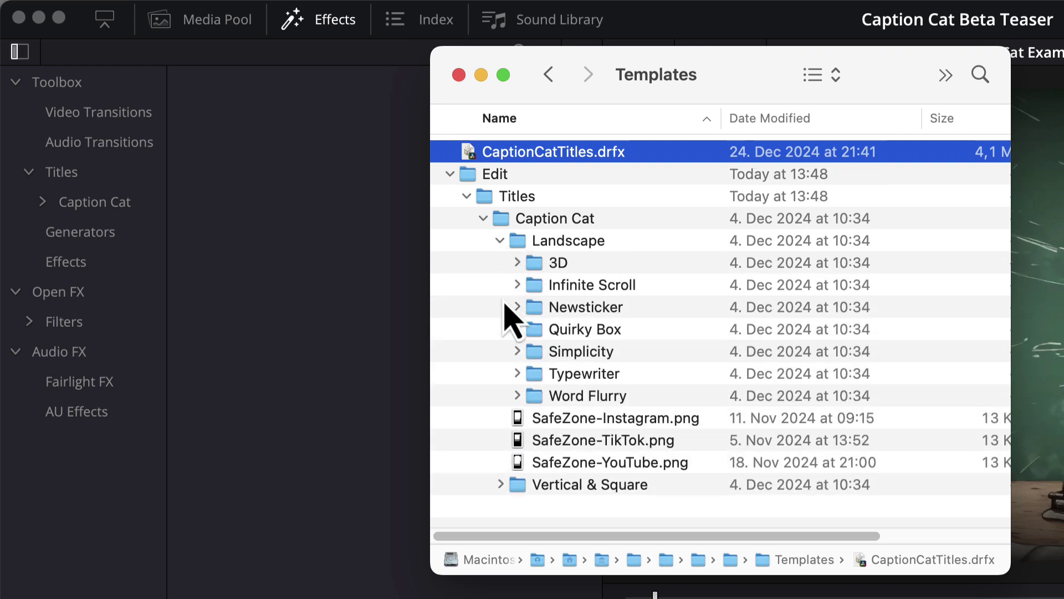
left_click(500, 484)
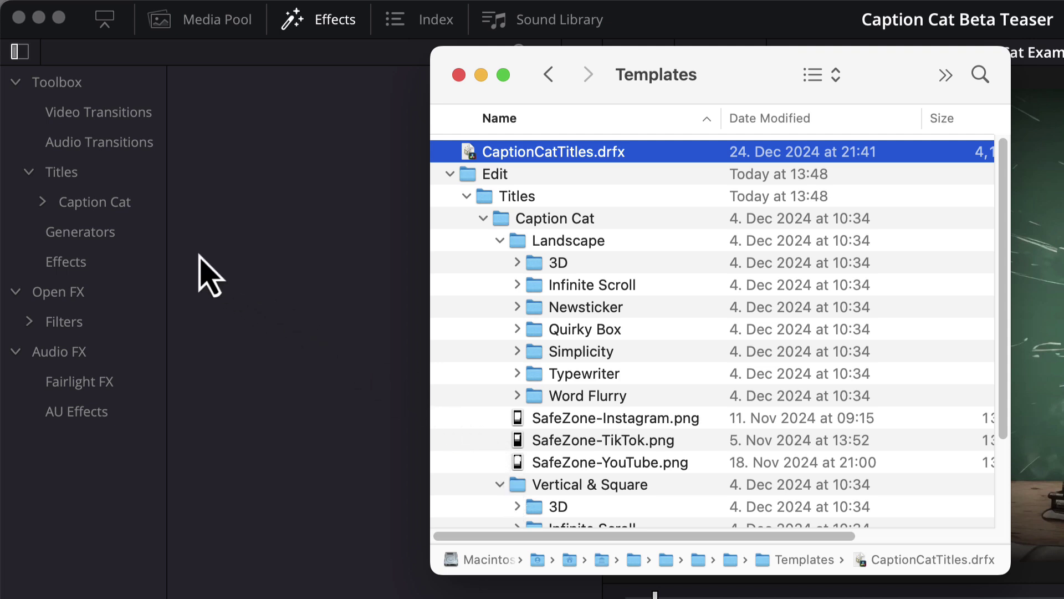
- Compare Resolve's Caption Cat Landscape titles with the 3D folder's Contessa Dark .setting and .png files
left_click(44, 202)
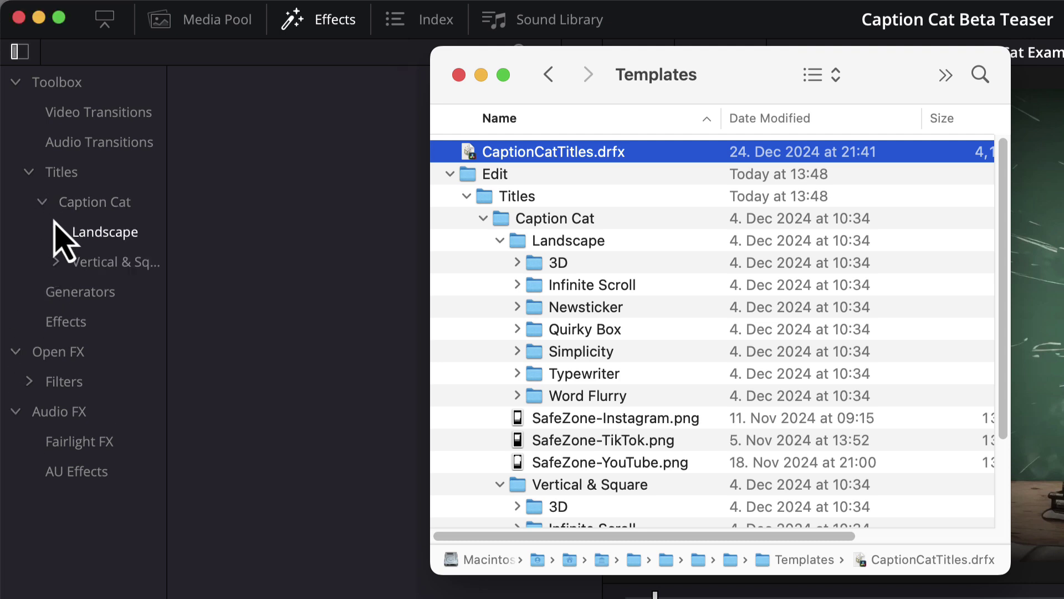
left_click(55, 227)
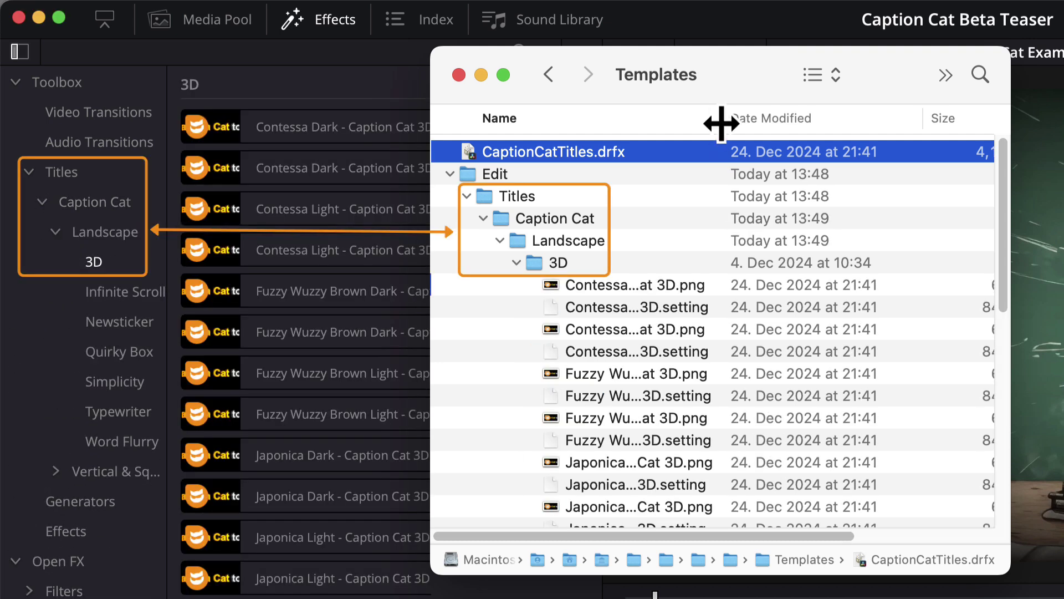
left_click_drag(720, 118, 898, 124)
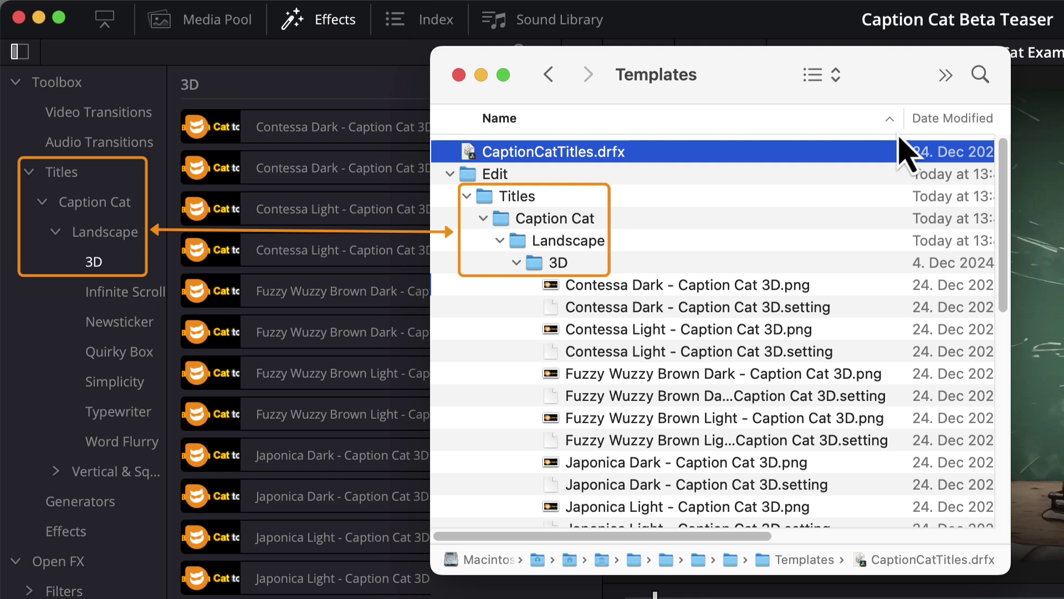
left_click(767, 308)
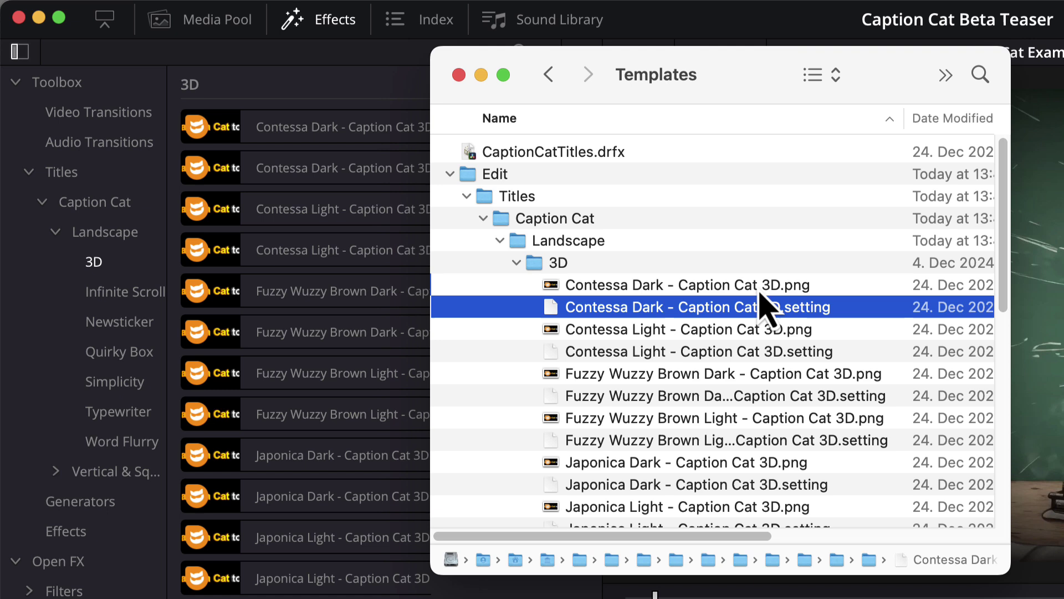
left_click(759, 293)
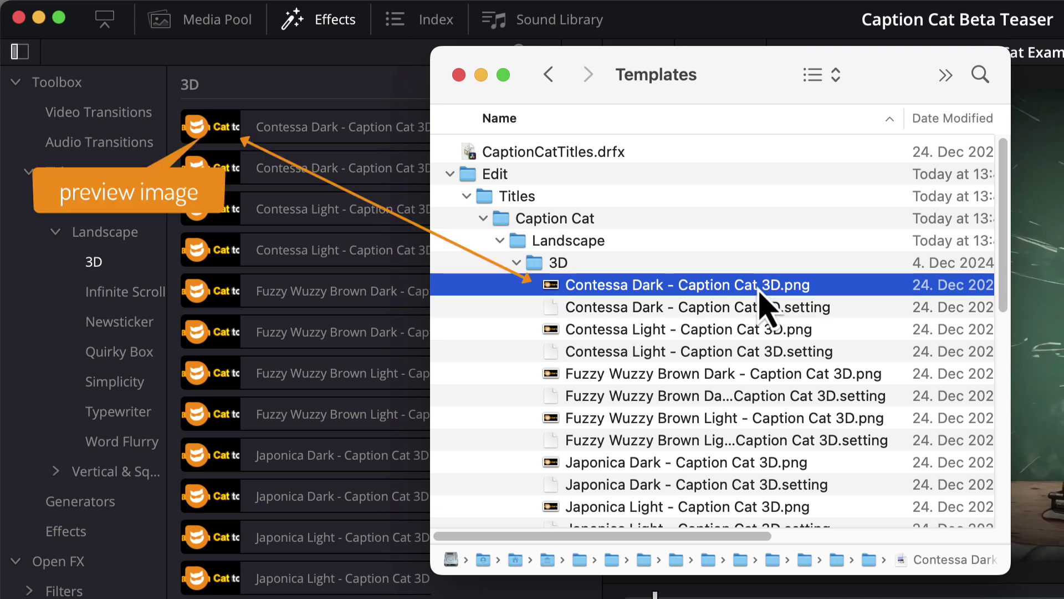
- Rename the extracted Caption Cat folder under Edit > Titles to 'Custom Cats'
left_click(564, 226)
left_click(566, 219)
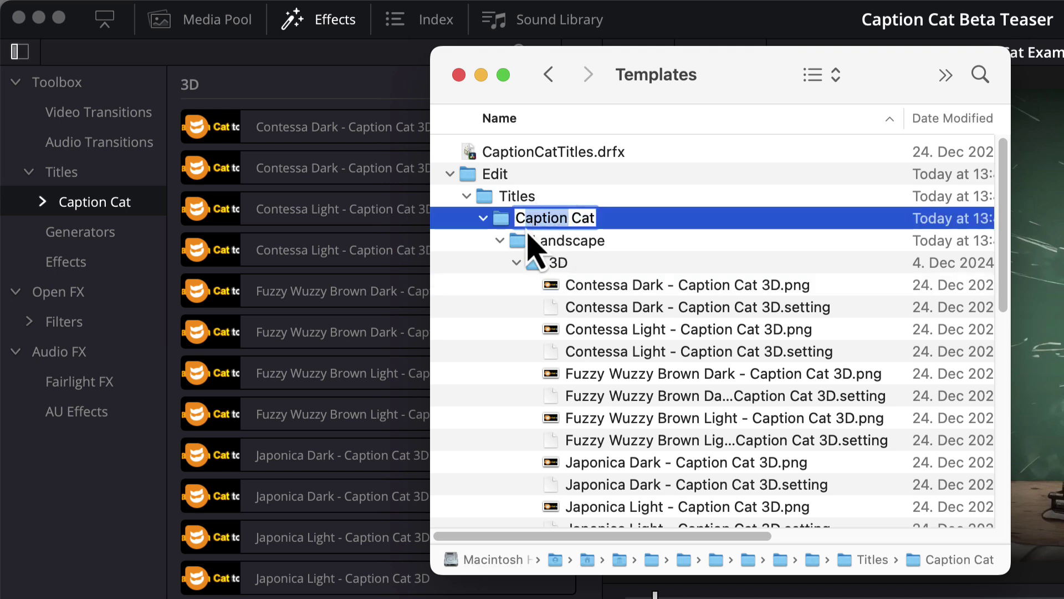
type("Custom Cats")
left_click(614, 242)
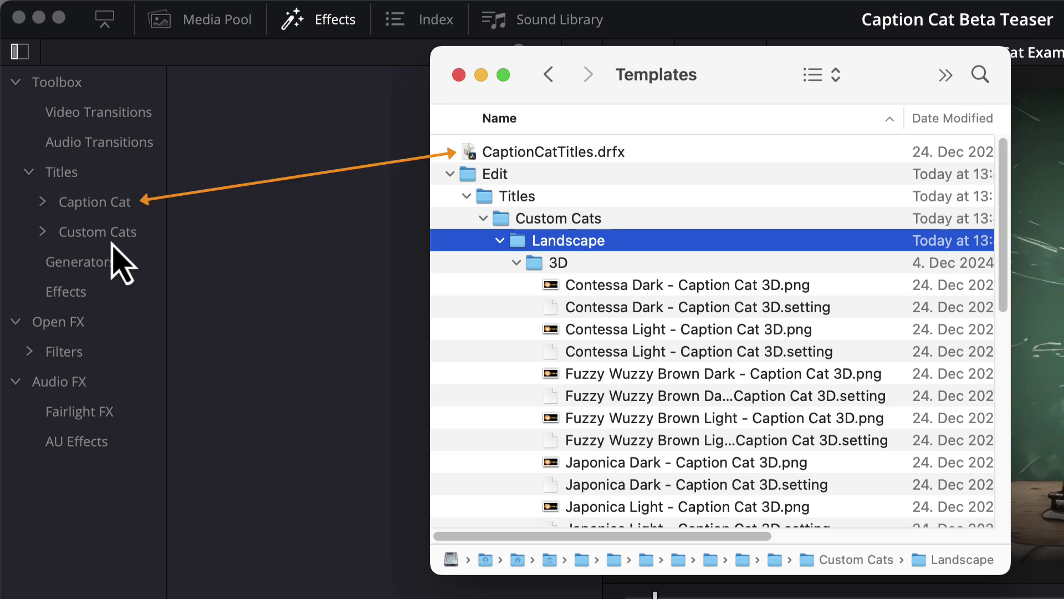
- Show the Custom Cats > Landscape > 3D titles in the Effects panel
left_click(44, 234)
left_click(55, 260)
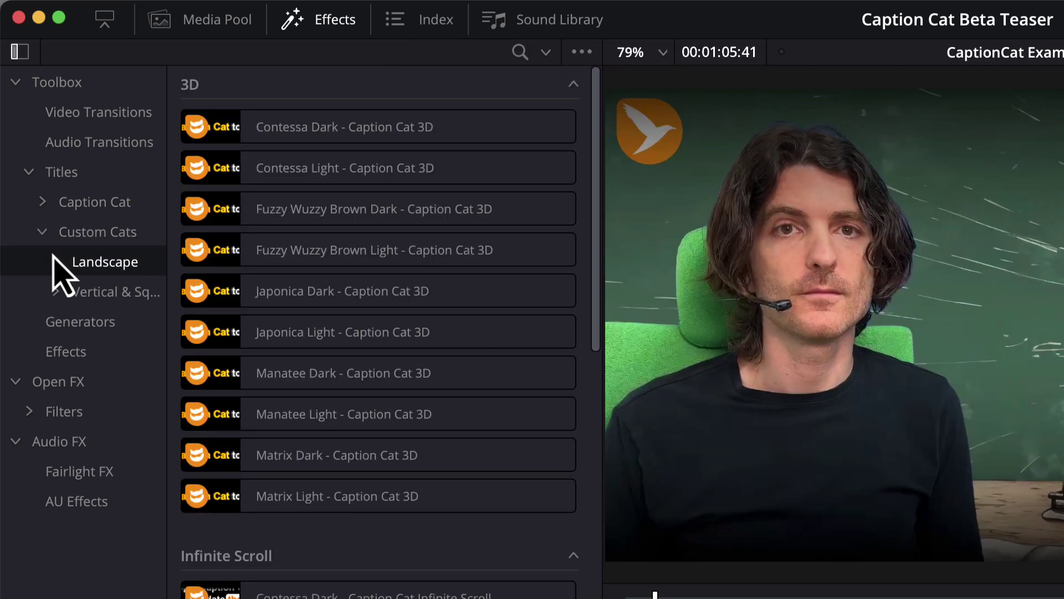
left_click(53, 257)
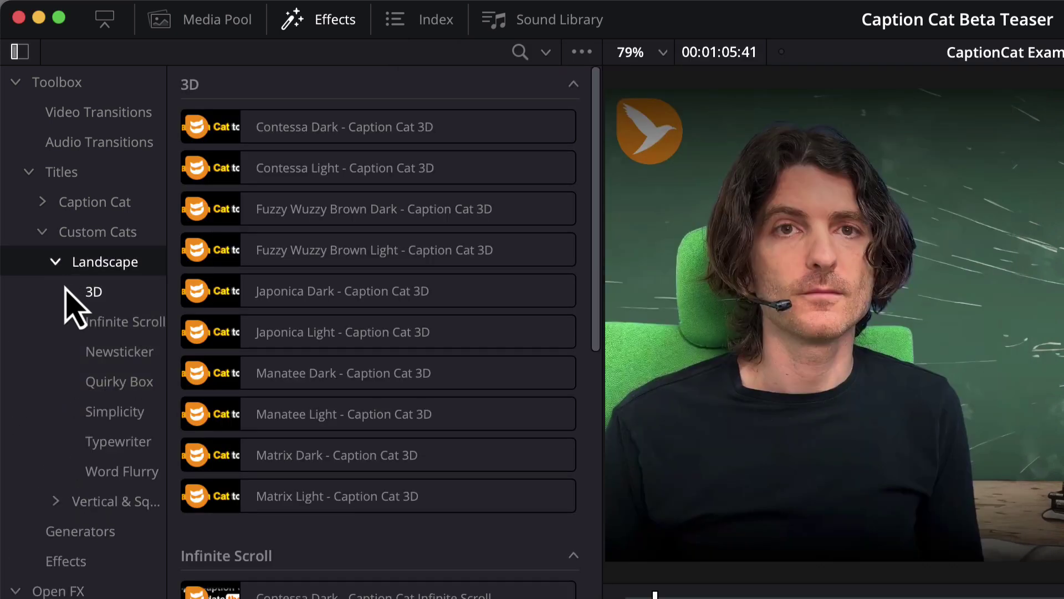
left_click(87, 296)
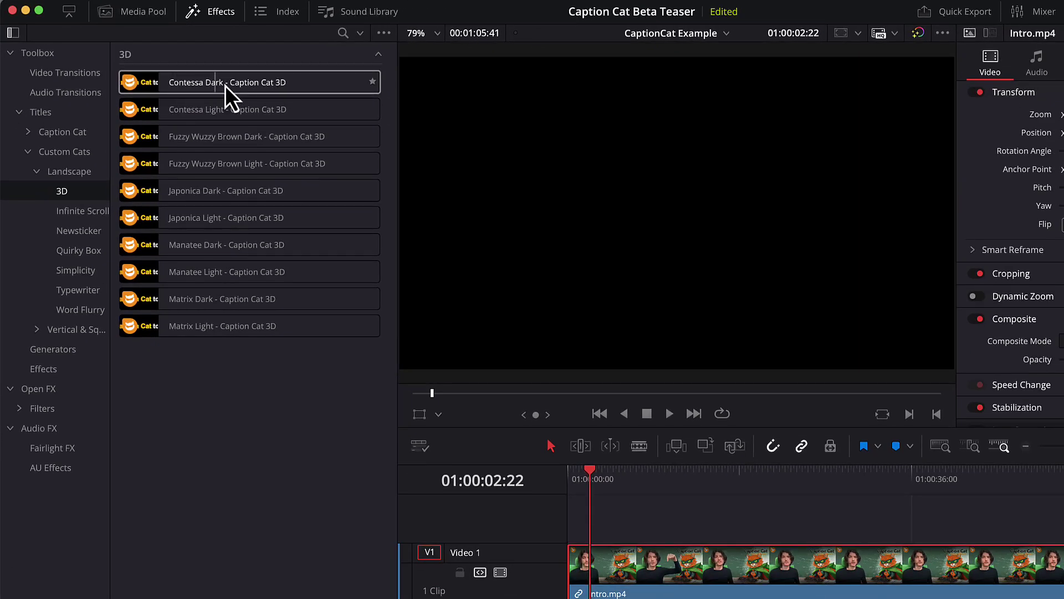
- Place Contessa Dark - Caption Cat 3D on the track above Intro.mp4 and scrub through it
left_click_drag(340, 131, 379, 176)
left_click_drag(250, 115, 609, 527)
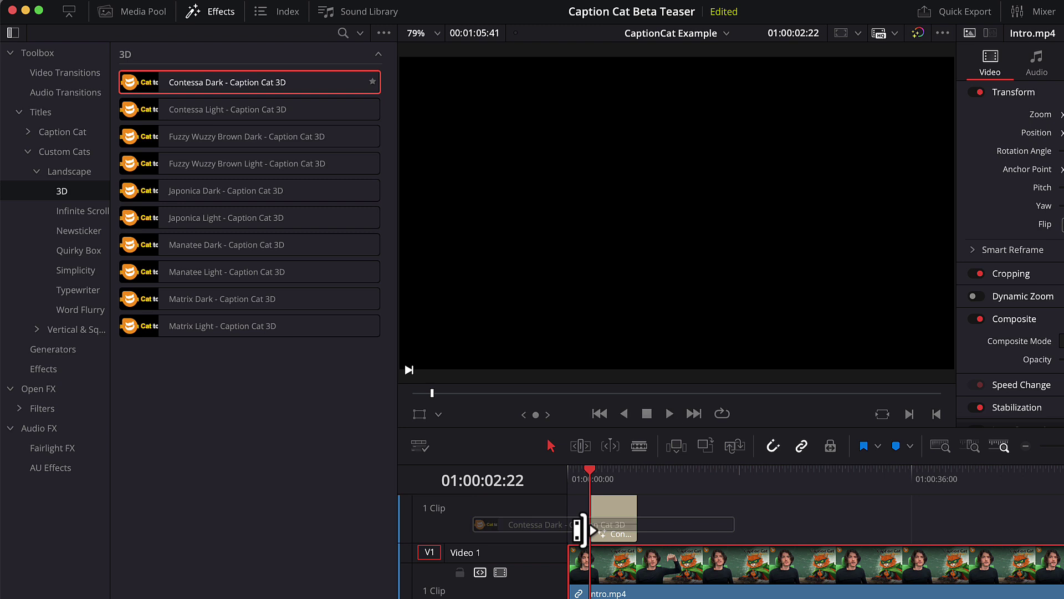
mouse_move(599, 474)
left_mouse_down()
mouse_move(610, 477)
mouse_move(600, 480)
left_mouse_up()
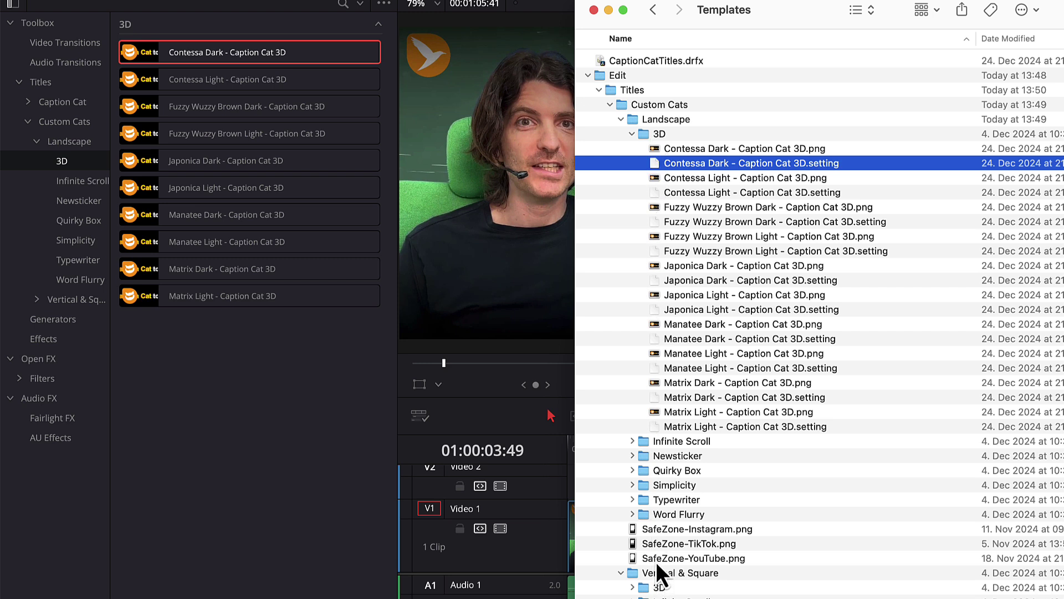
- Delete the Vertical & Square folder and the six unused Landscape style folders
left_click(657, 575)
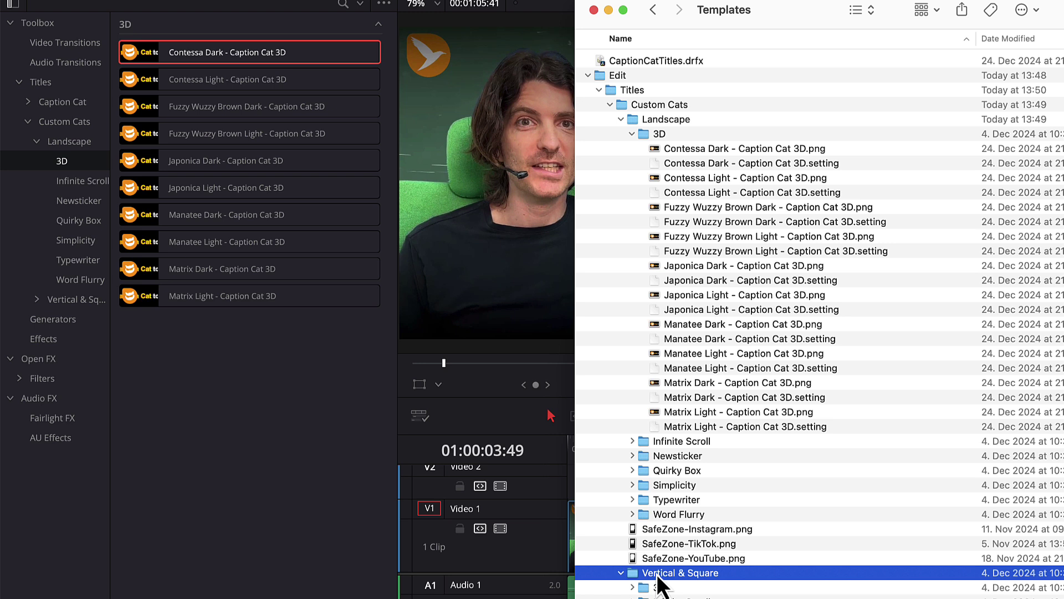
key("super+BackSpace")
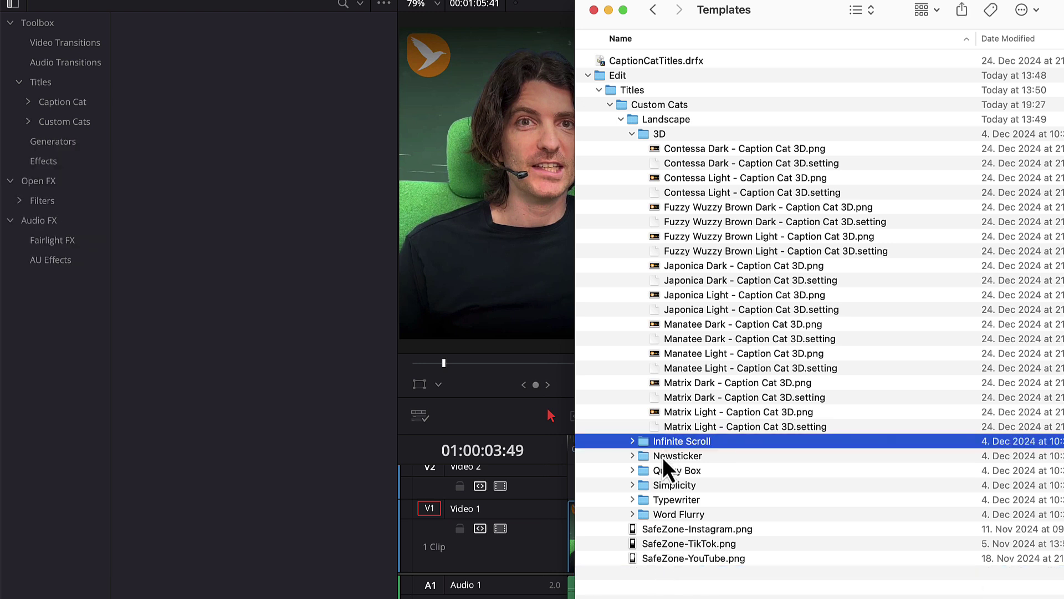
left_click(663, 515, "shift")
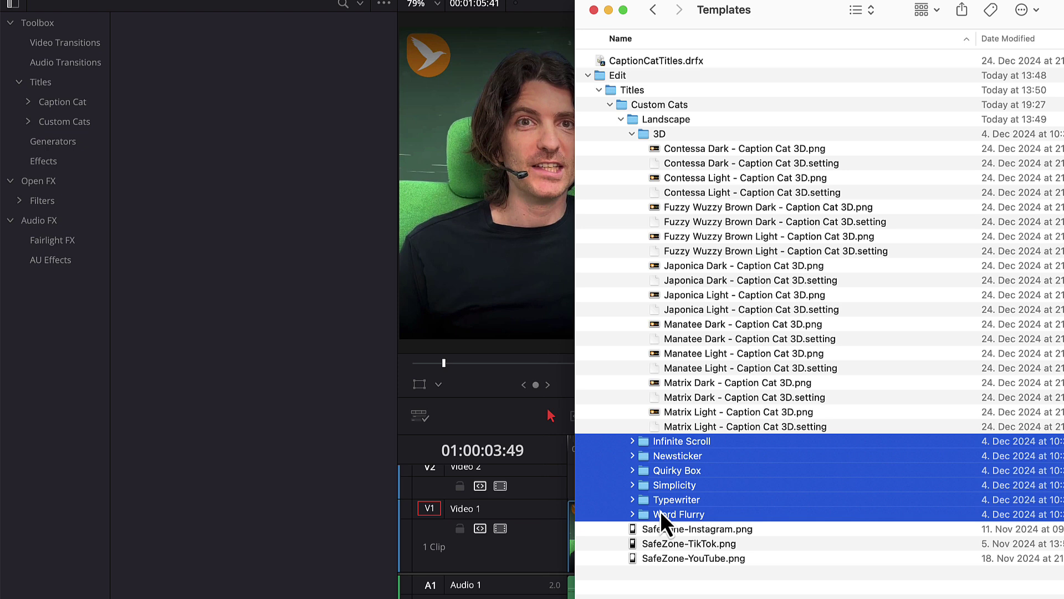
key("super+BackSpace")
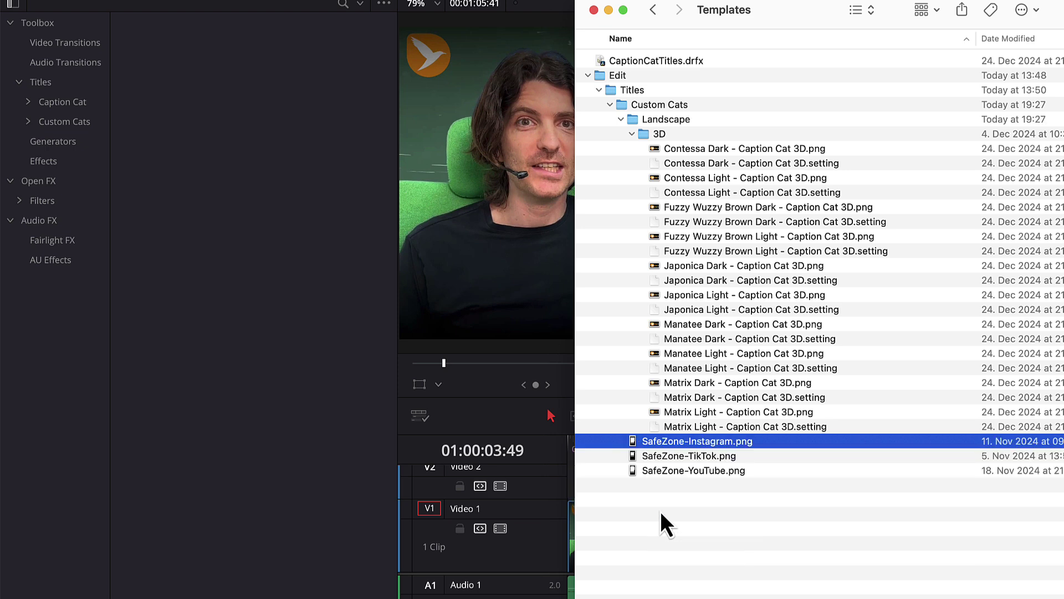
- Delete every 3D template file except Contessa Dark - Caption Cat 3D.png
left_click(697, 163)
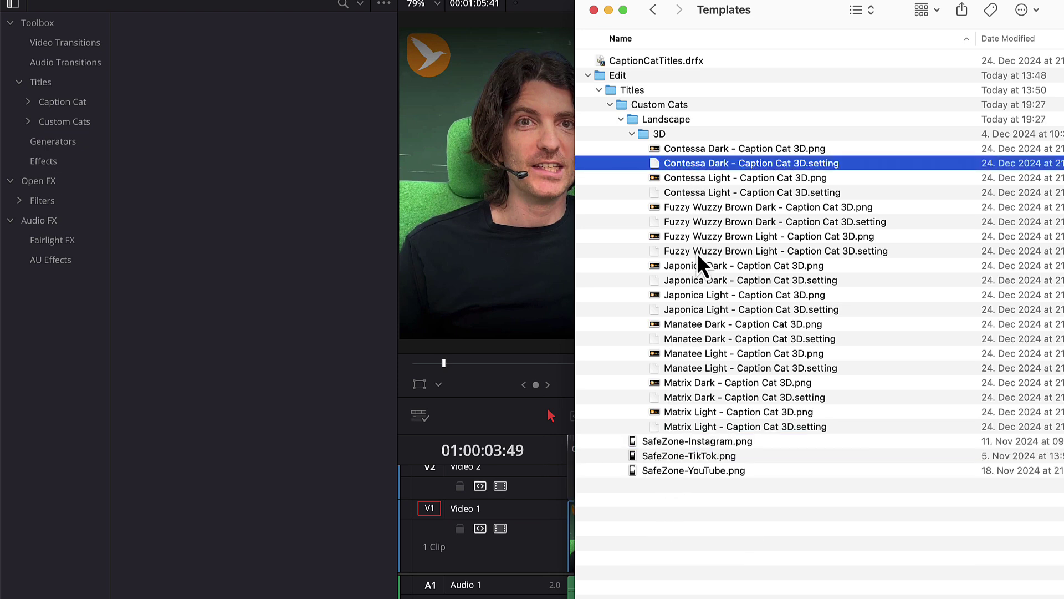
left_click(713, 431, "shift")
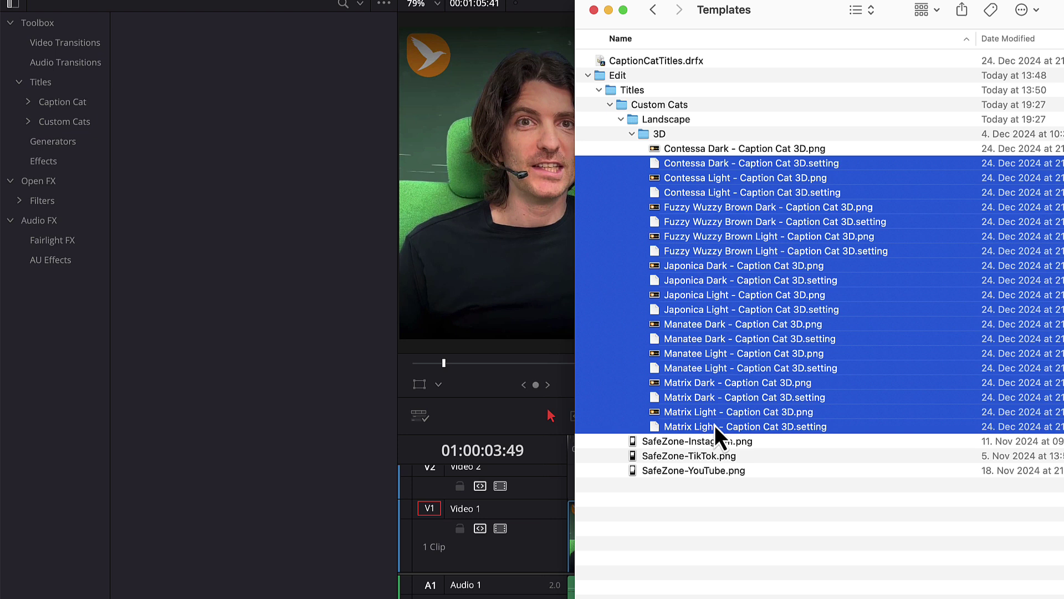
key("super+BackSpace")
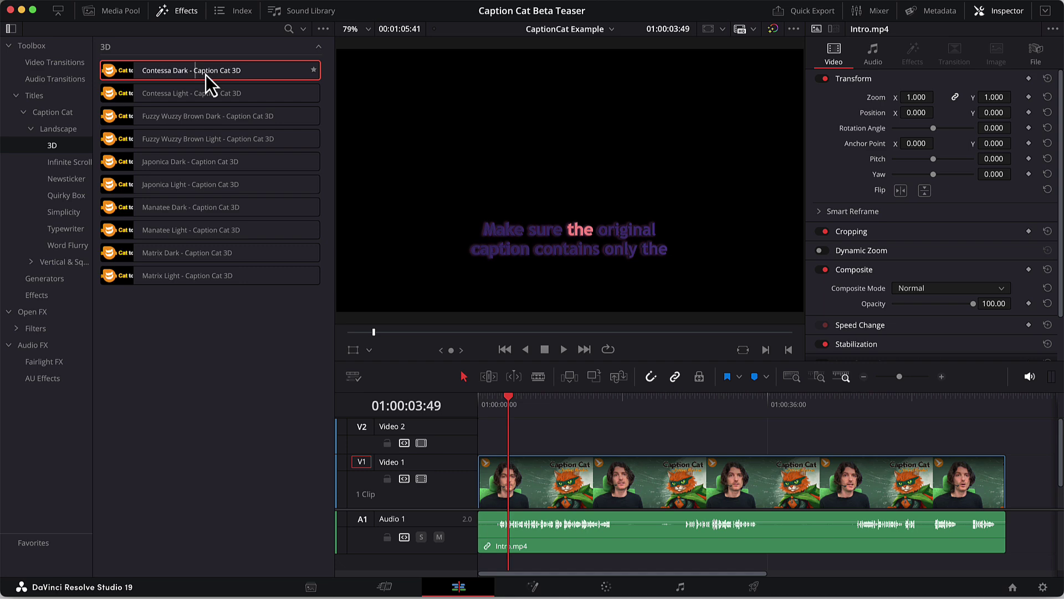
- Move the Contessa Dark title to V2 and set its font to Shadows Into Light, size 0.31
left_click_drag(205, 74, 505, 441)
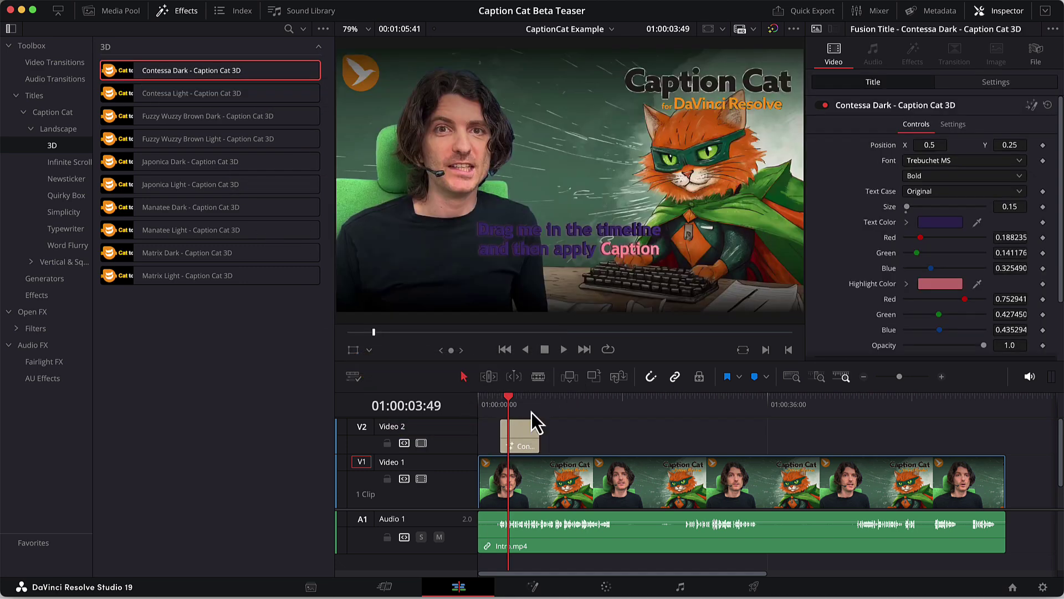
left_click(913, 163)
scroll(913, 171, "up", 5)
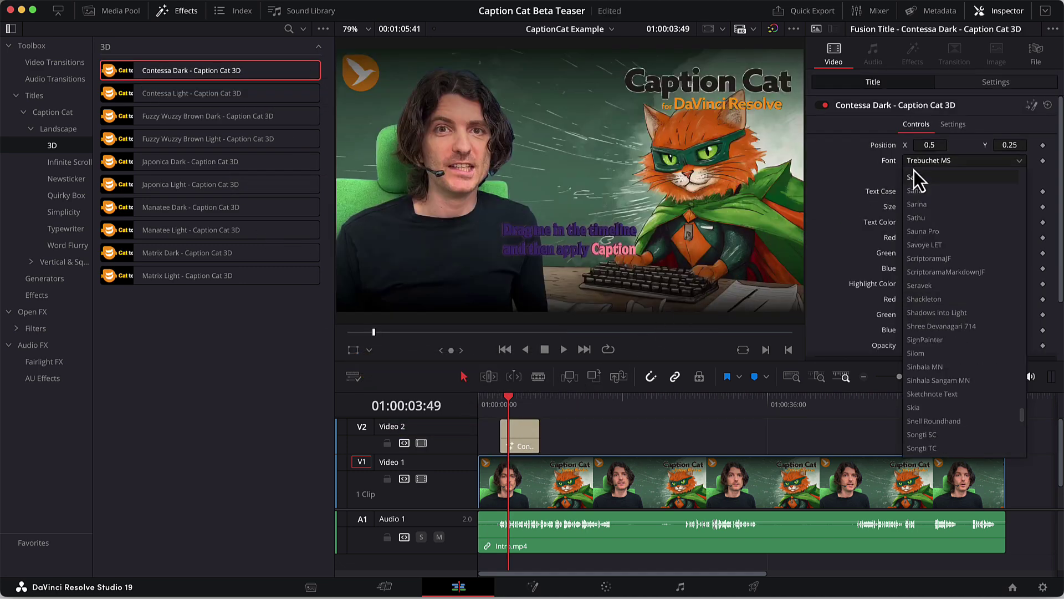
left_click(932, 313)
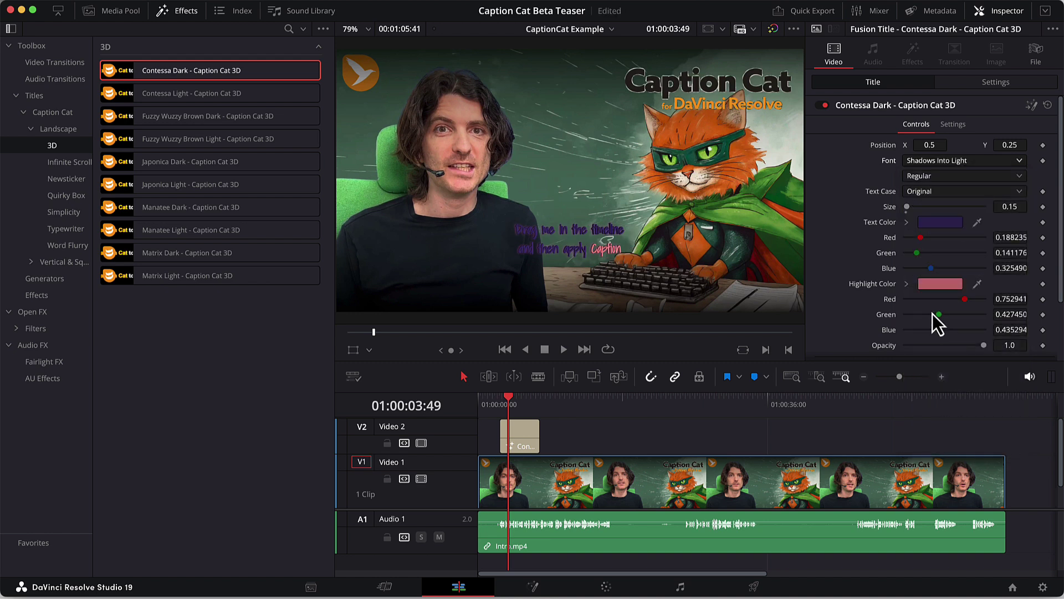
left_click_drag(907, 206, 909, 209)
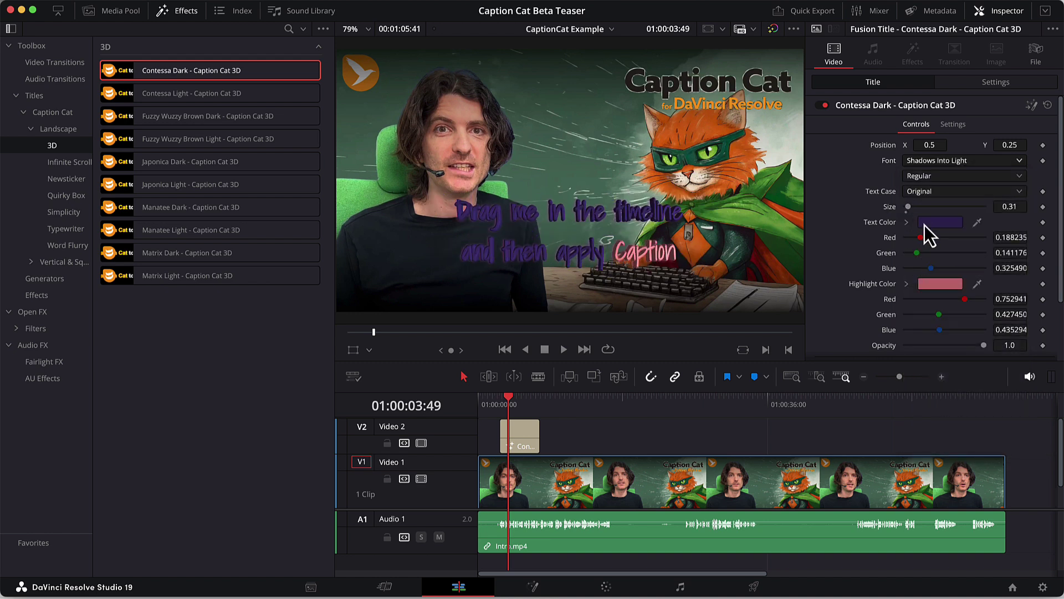
- Set the caption's text colour to FFFFFF and its highlight colour to F3971B
left_click(924, 225)
type("FFFFFF")
left_click(447, 392)
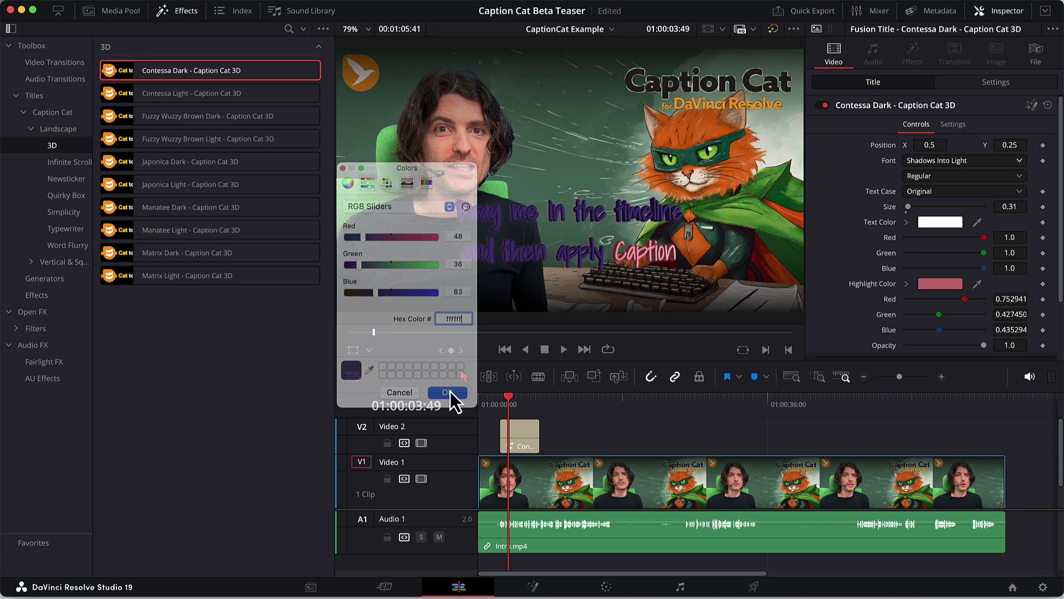
left_click(920, 283)
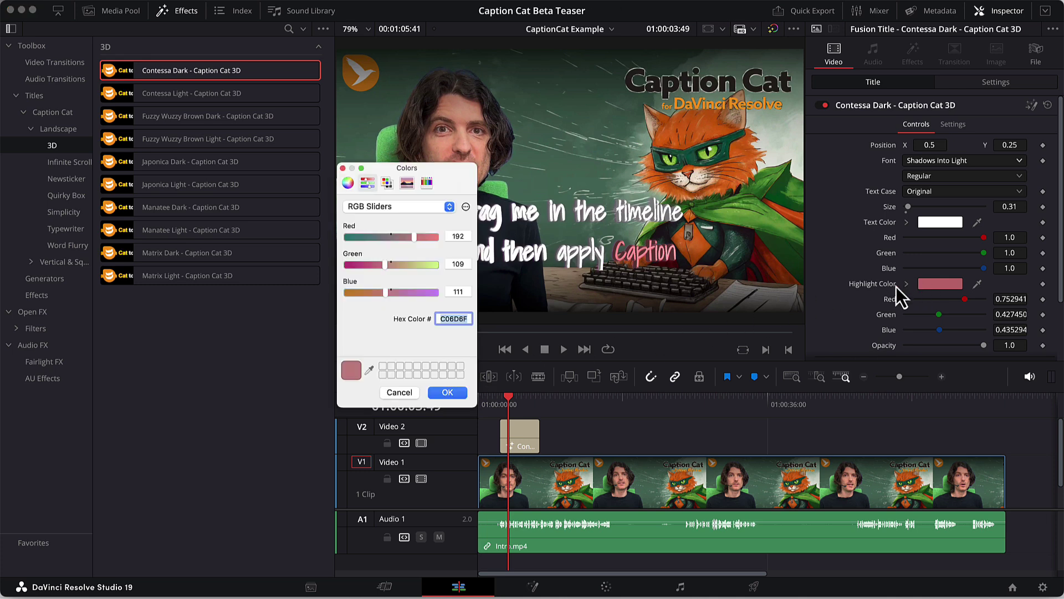
double_click(453, 319)
type("F3971B")
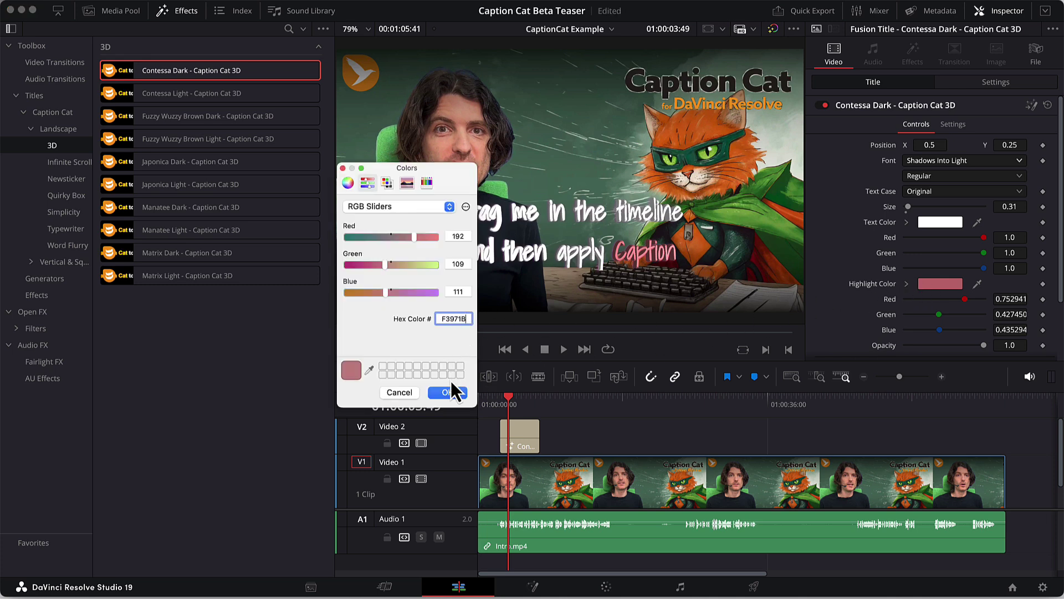
left_click(449, 392)
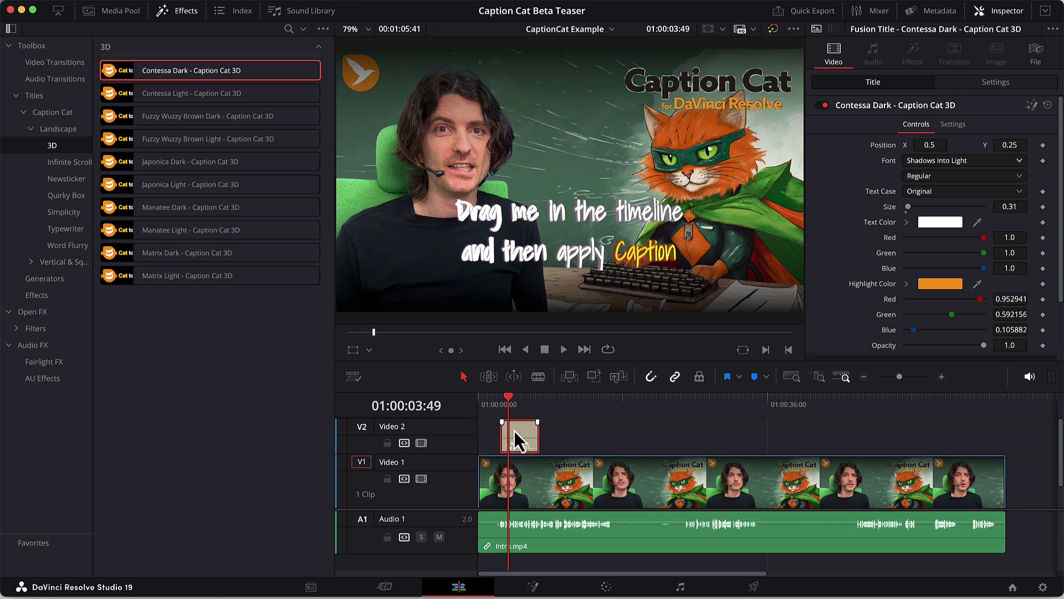
- In Fusion, choose Settings > Save As for the CCThreeD node
left_click(530, 586)
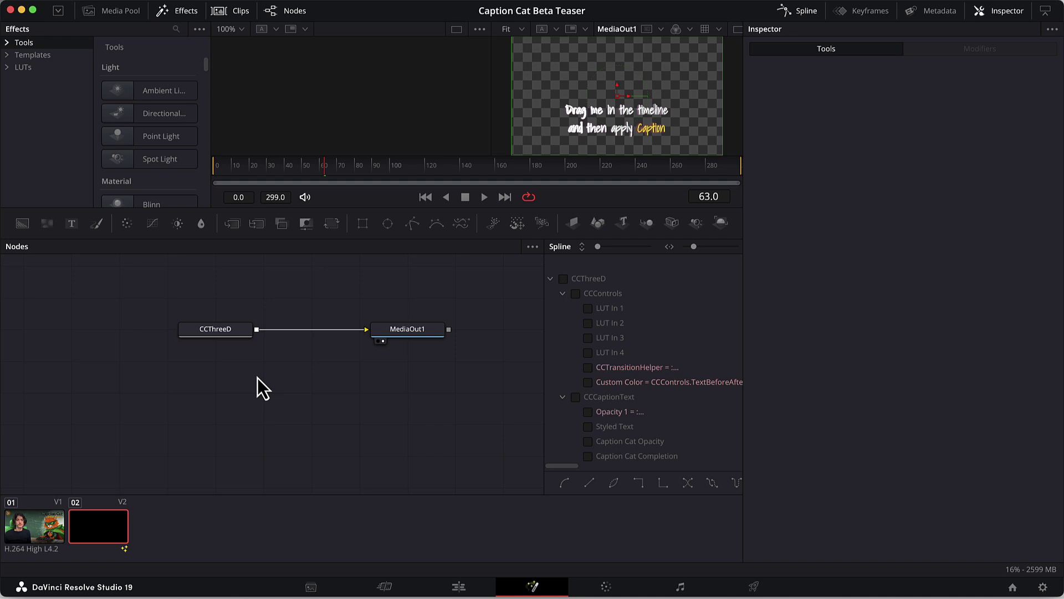
left_click(224, 333)
right_click(224, 333)
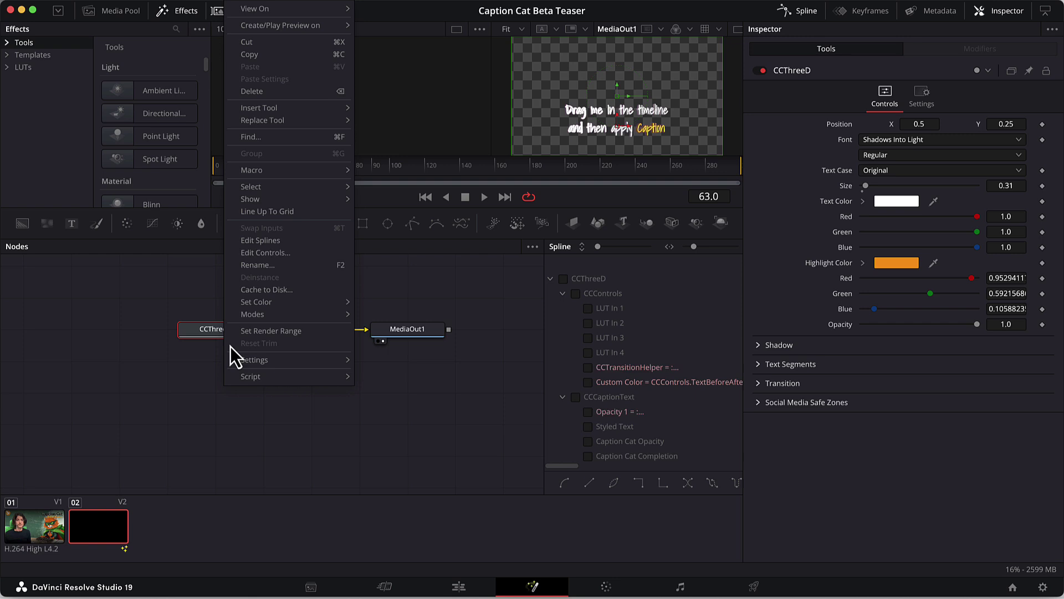
mouse_move(242, 360)
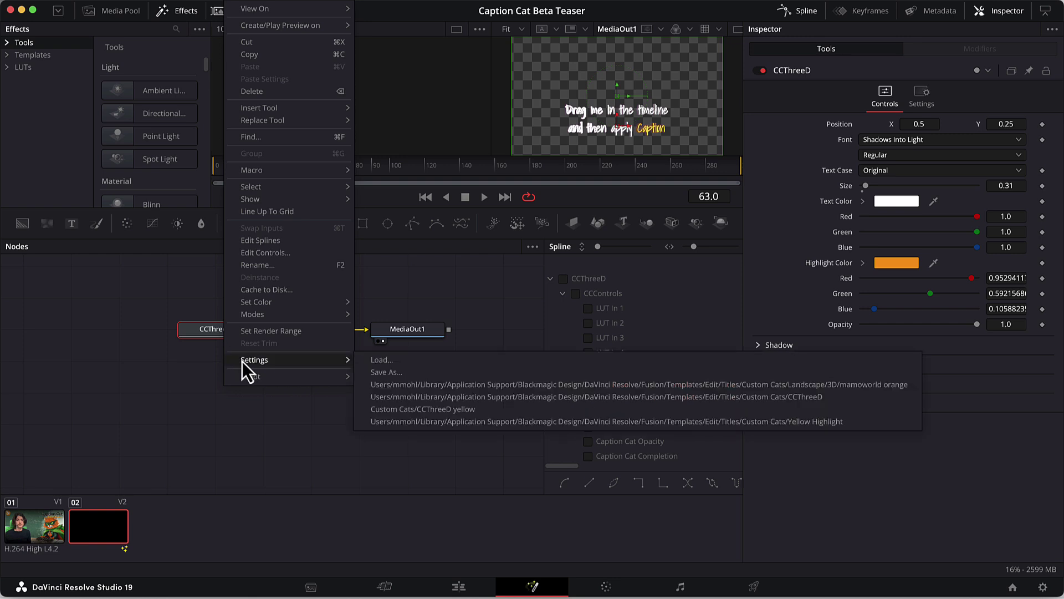
left_click(375, 376)
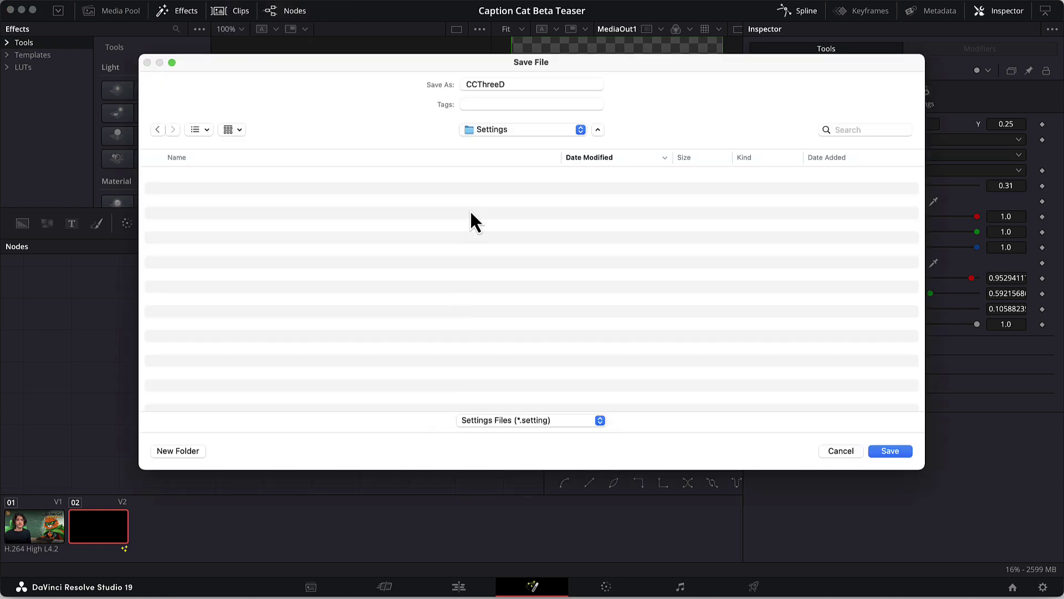
- Point the save location to Templates/Edit/Titles/Custom Cats/Landscape/3D
left_click(498, 142)
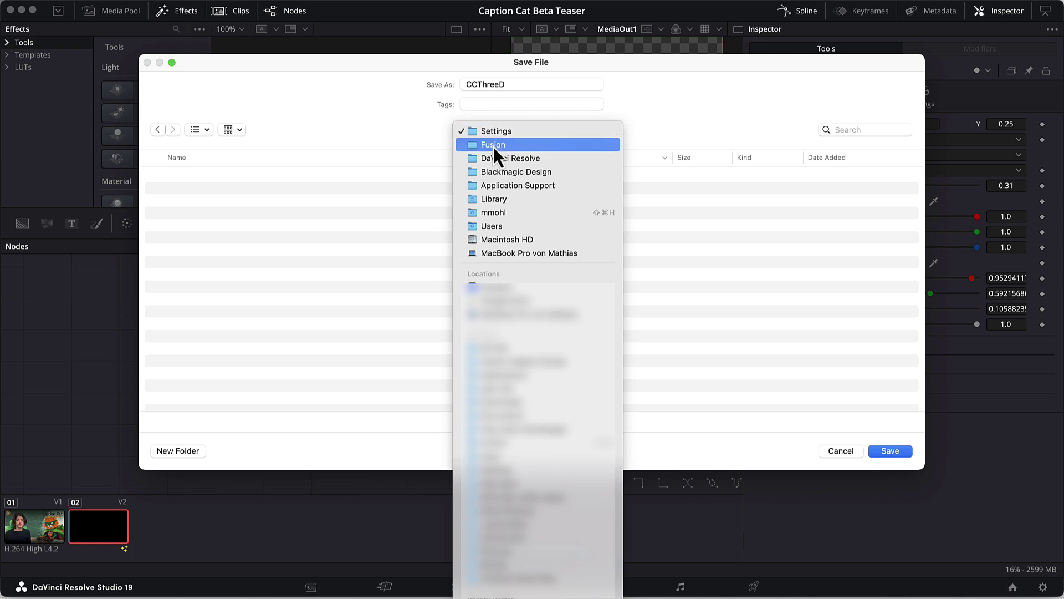
left_click(493, 146)
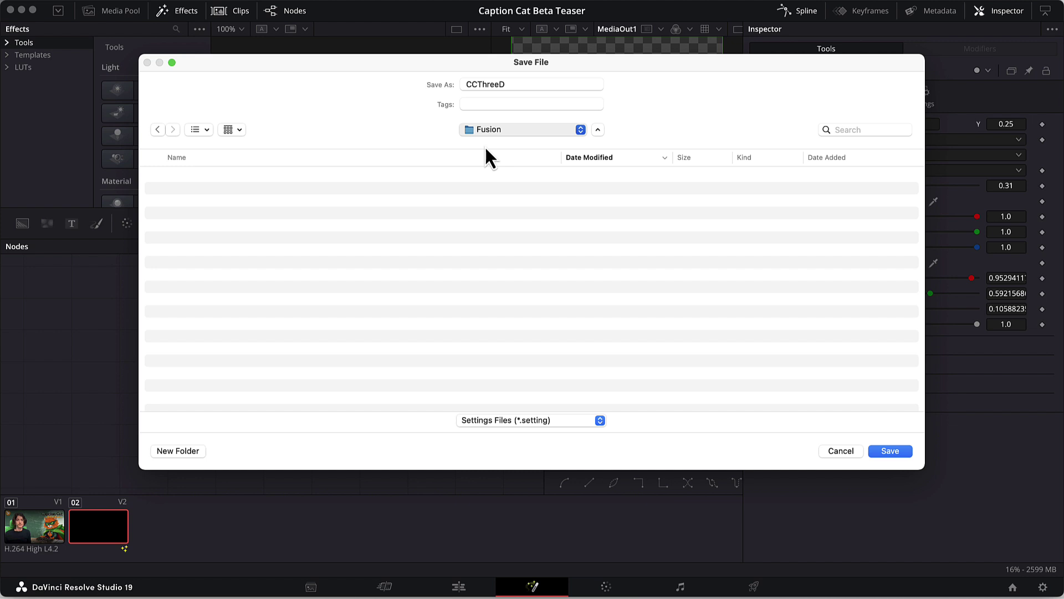
double_click(174, 178)
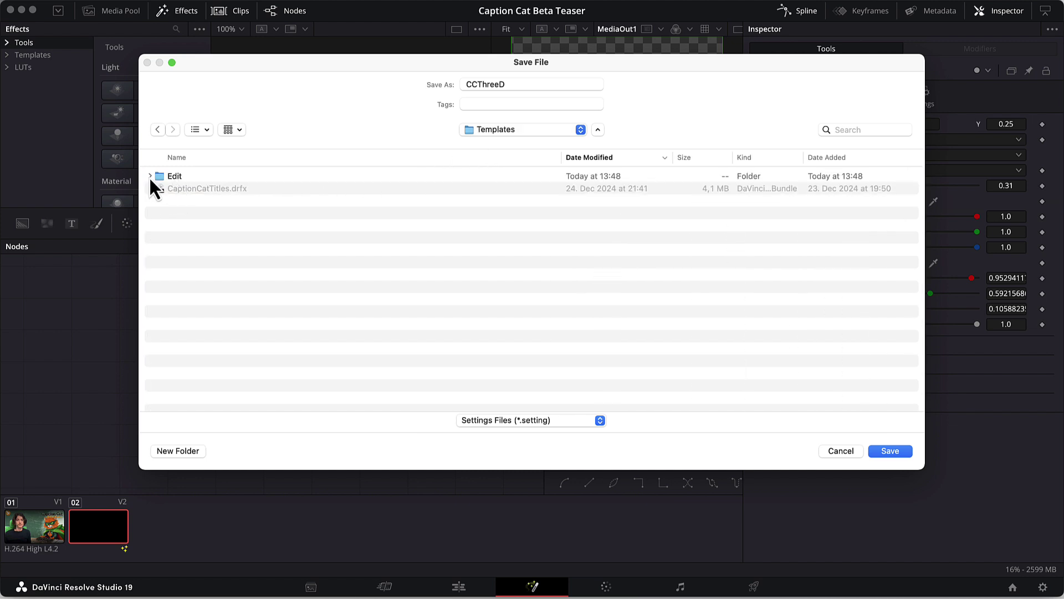
left_click(149, 176)
left_click(159, 189)
left_click(168, 200)
left_click(177, 213)
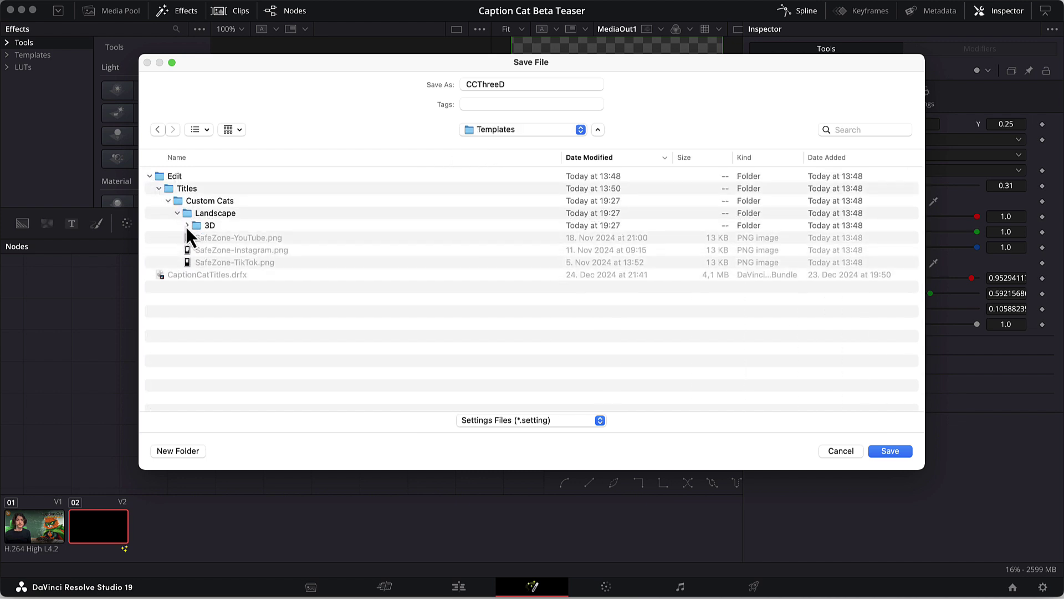
left_click(186, 225)
left_click(208, 226)
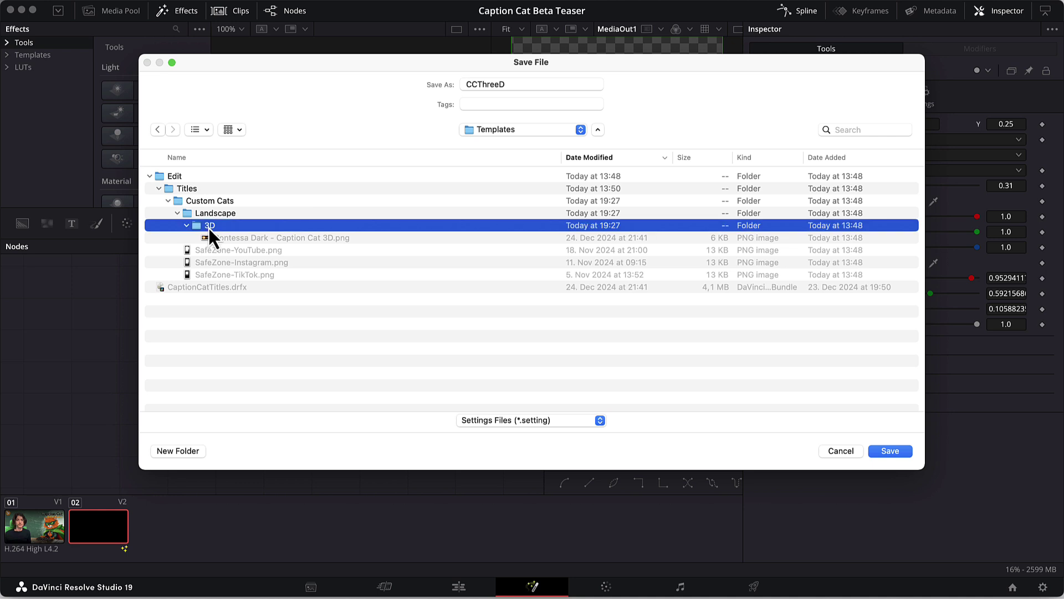
double_click(208, 228)
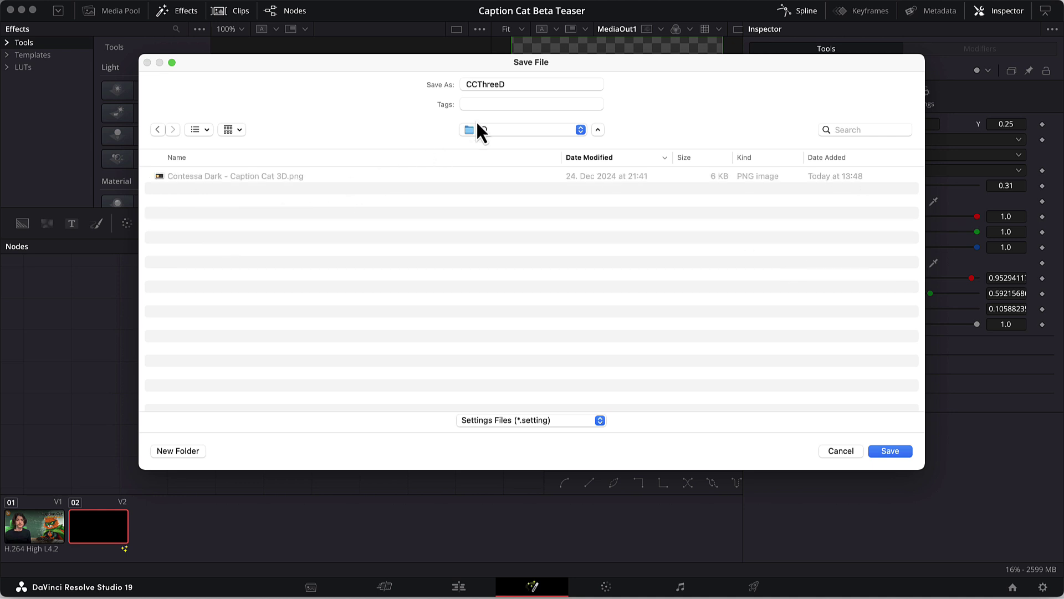
- Save the settings file under the name 'mamoworld orange'
double_click(482, 84)
type("mamoworld orange")
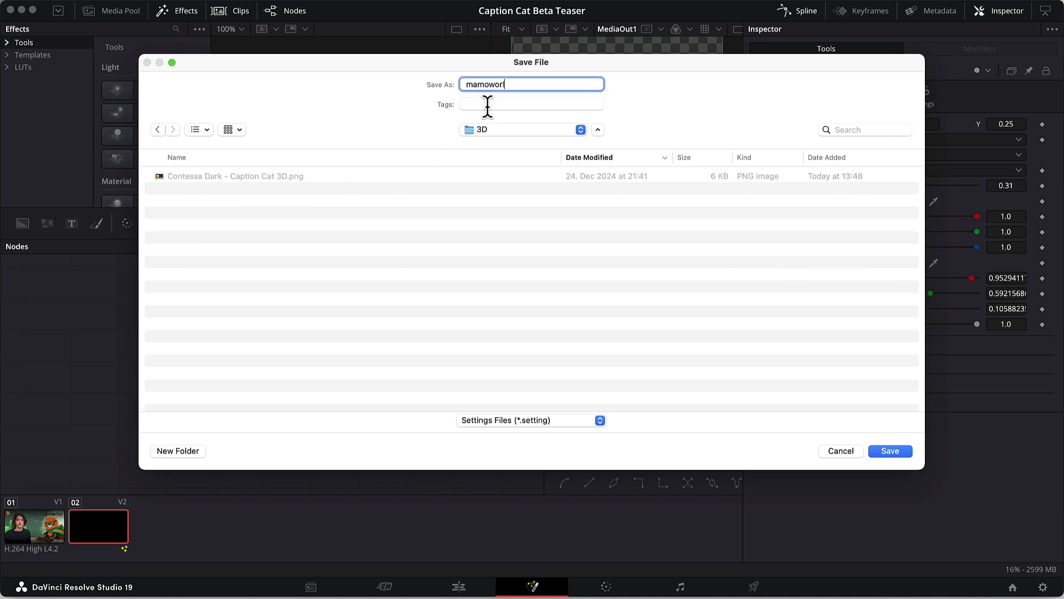
left_click(883, 454)
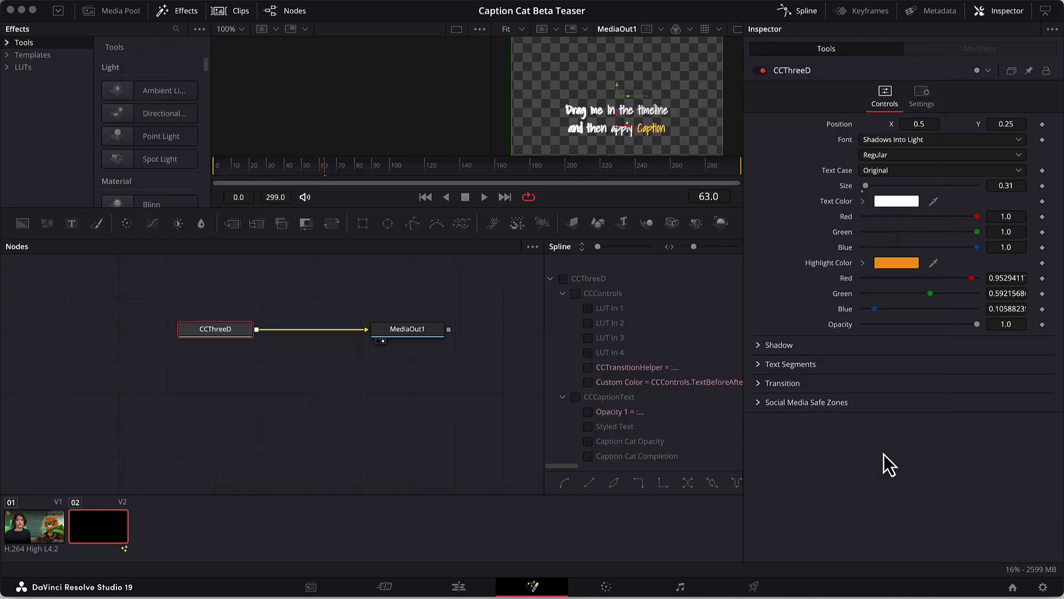
- Back on the Edit page, expand Titles > Custom Cats > Landscape > 3D to find mamoworld orange
left_click(468, 585)
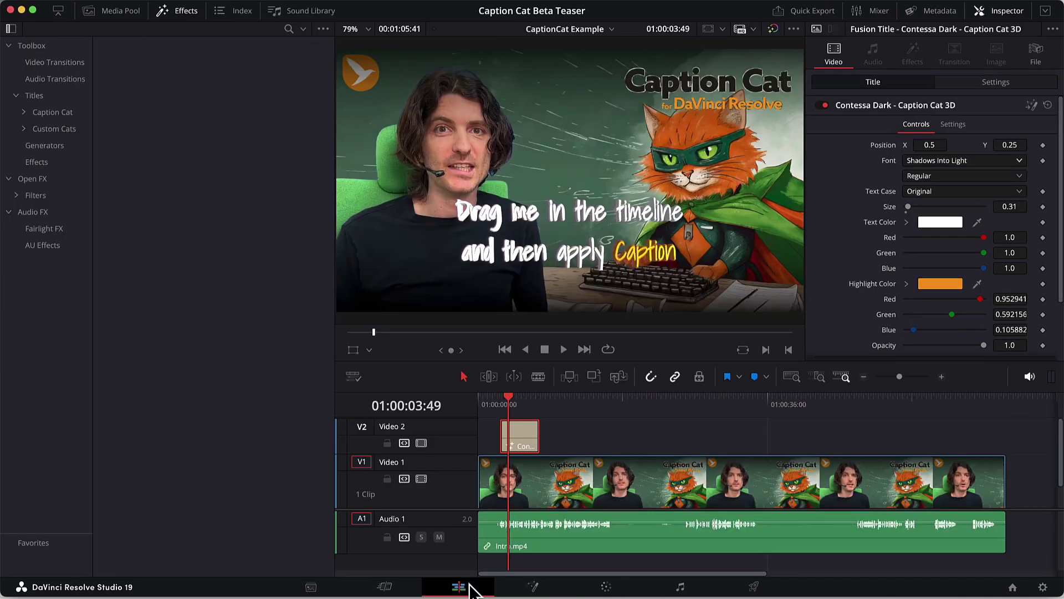
left_click(25, 132)
left_click(24, 132)
left_click(31, 145)
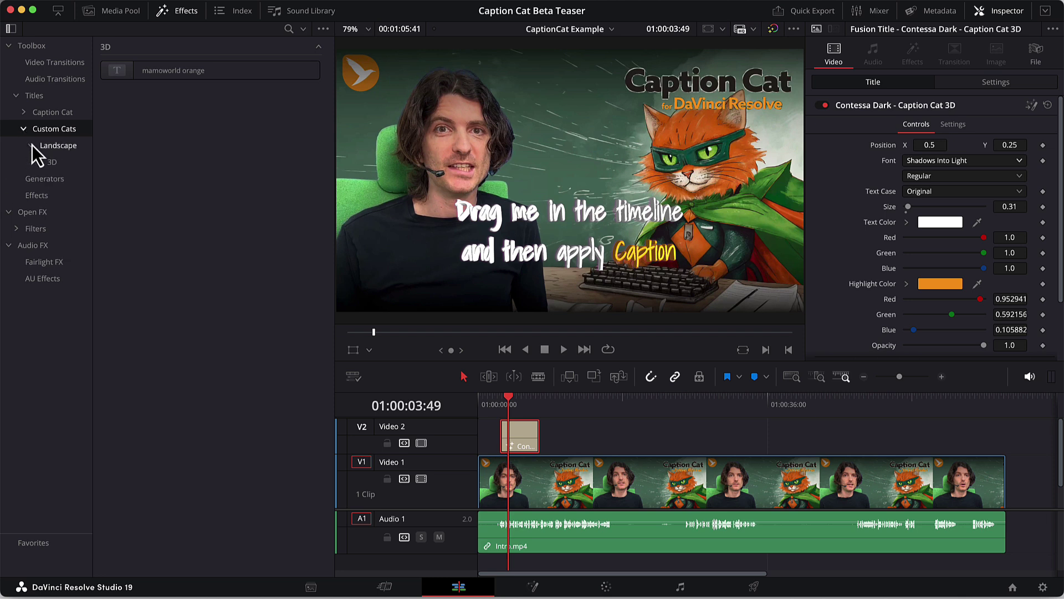
left_click(46, 158)
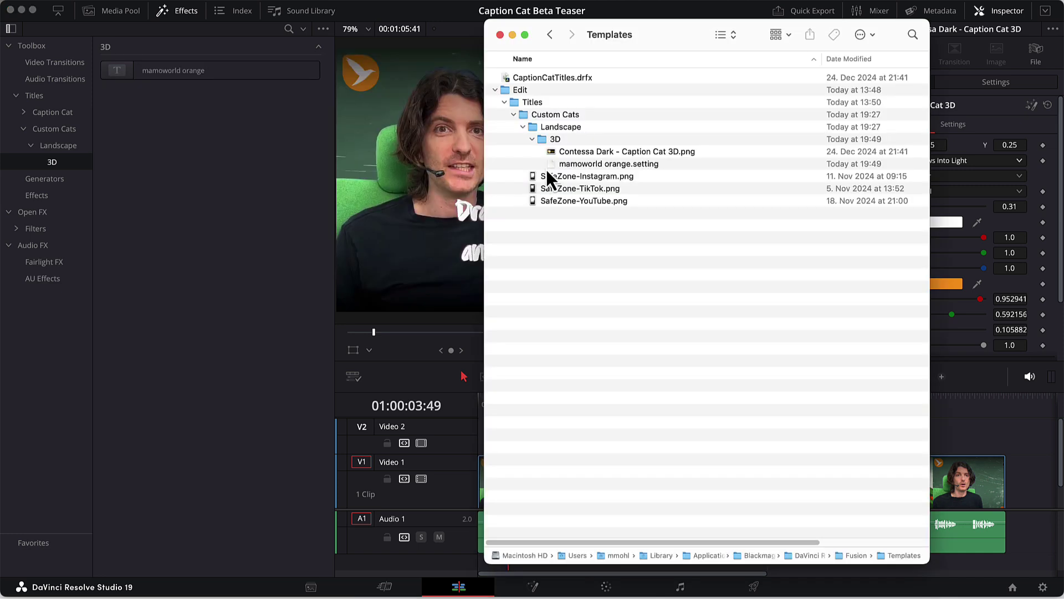
- Rename the Contessa Dark preview PNG to 'mamoworld orange.png' in Finder
left_click(567, 155)
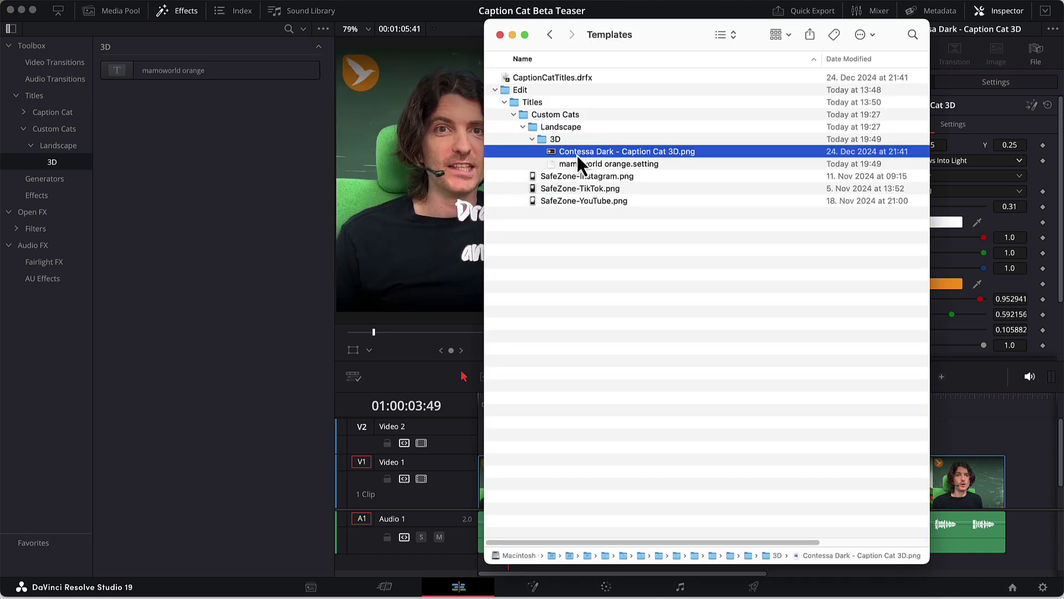
key("Return")
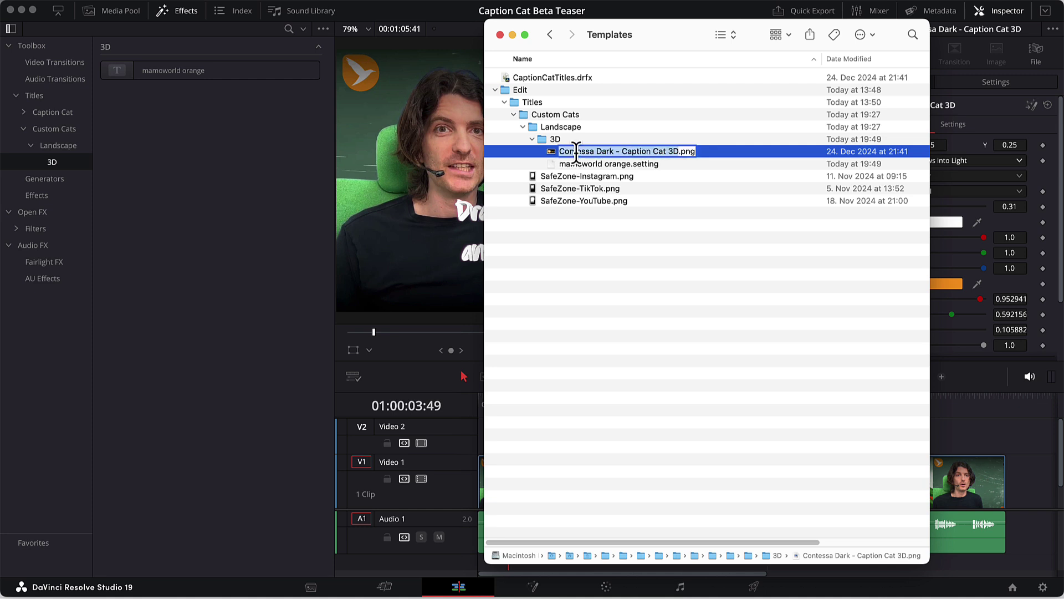
type("mamoworld or")
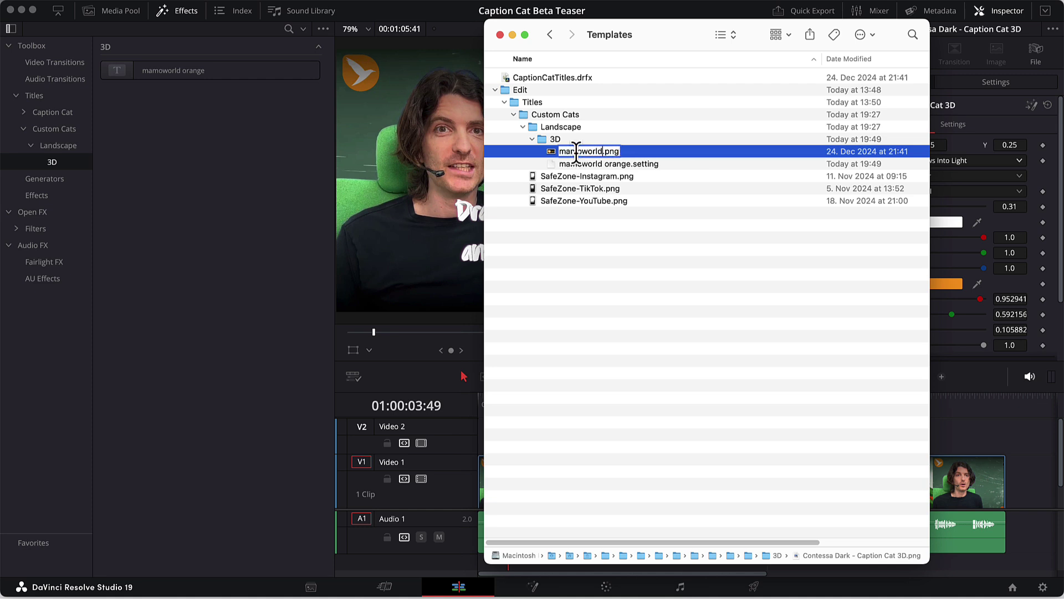
type("ange")
key("Return")
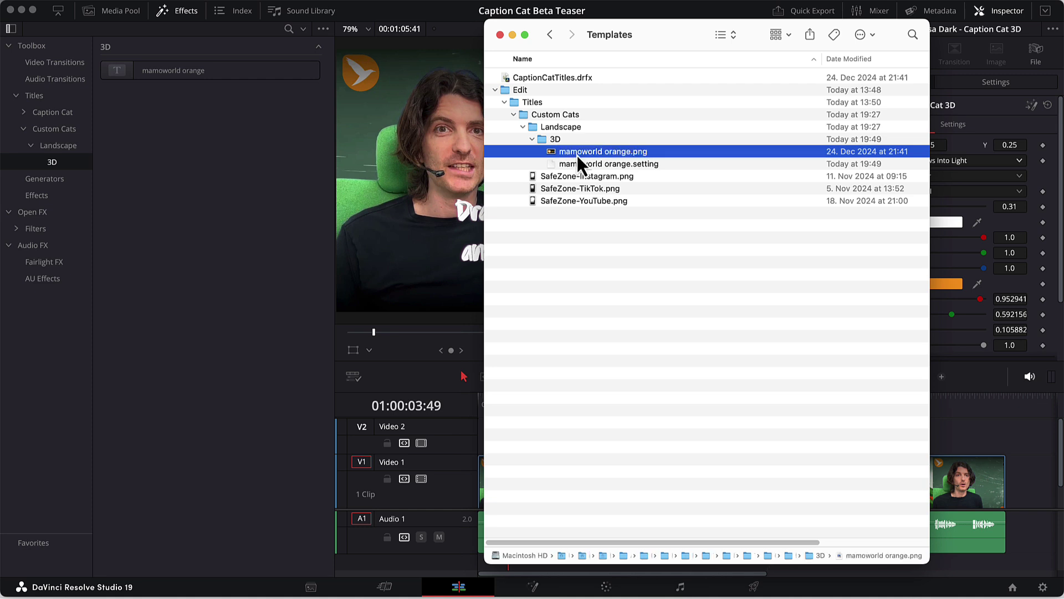
- Check the mamoworld orange thumbnail in Resolve's Custom Cats 3D bin, then return to Finder
left_click(24, 129)
left_click(31, 145)
left_click(51, 162)
key("super+Tab")
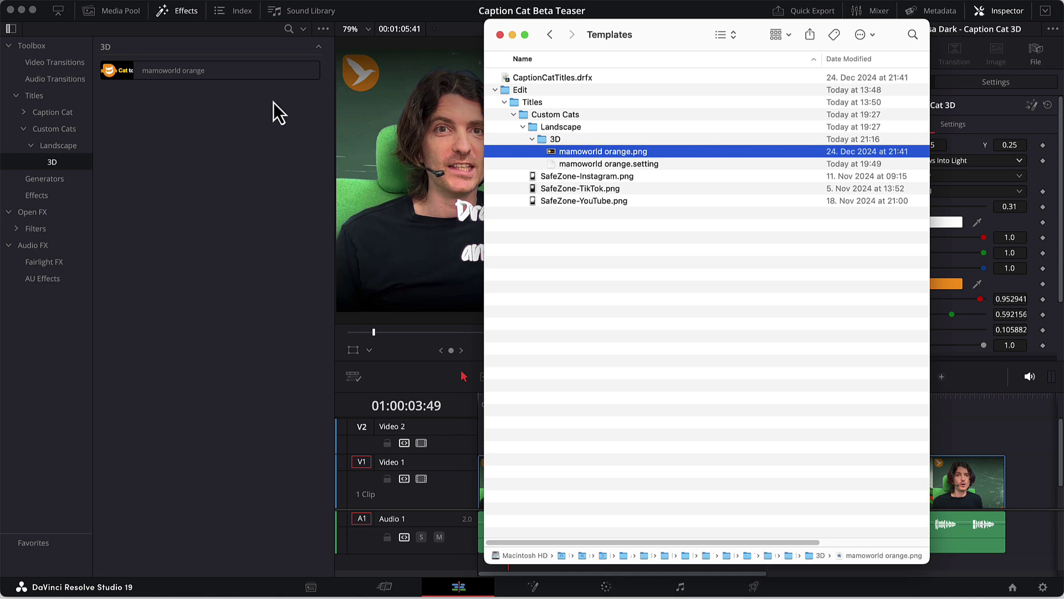
right_click(563, 152)
mouse_move(618, 172)
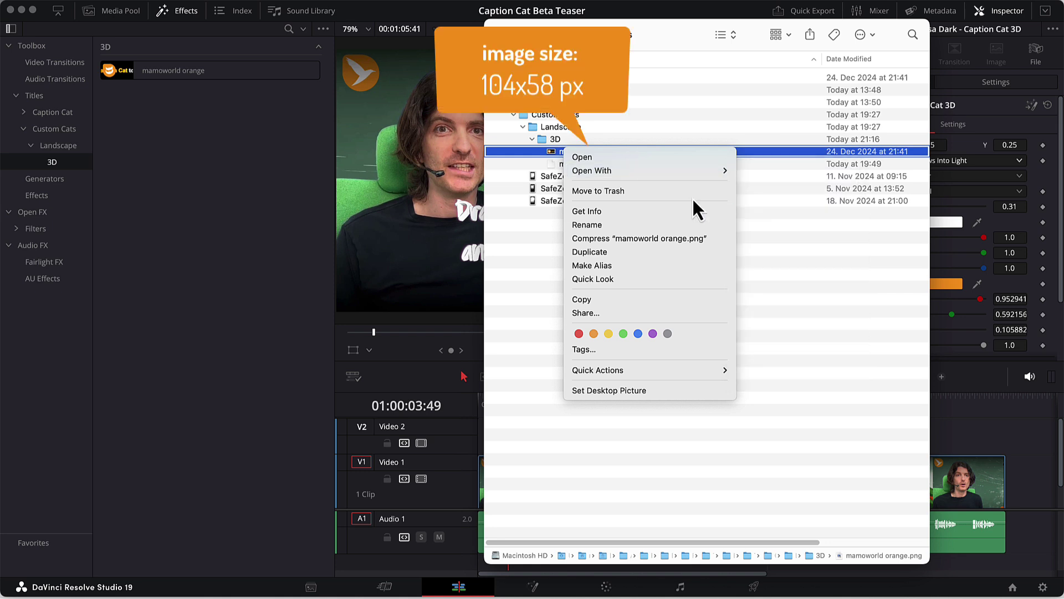
left_click(563, 155)
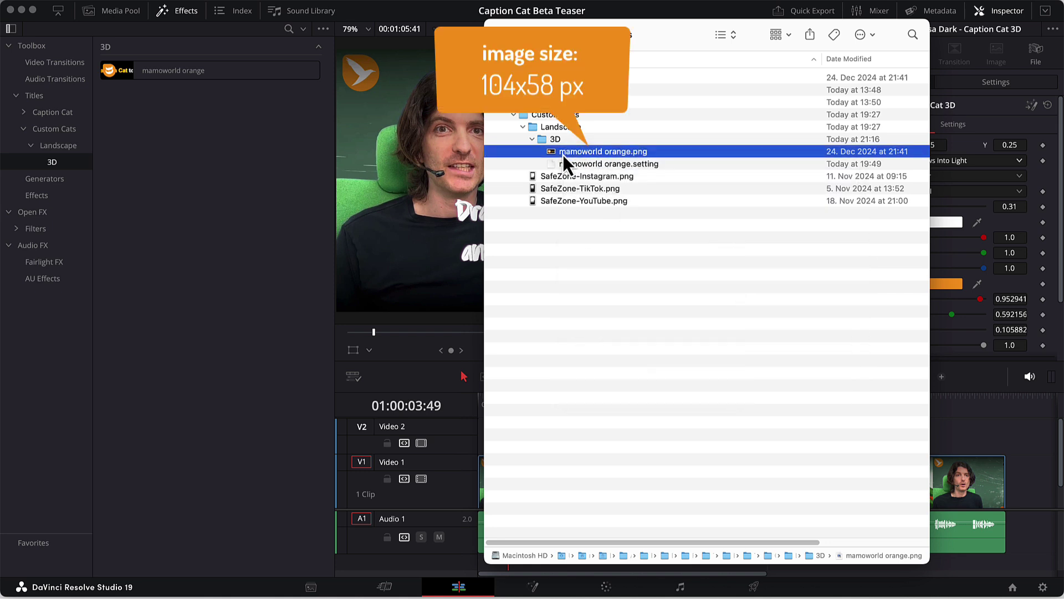
- Rename the Landscape folder to 'Brands' and its 3D subfolder to 'mamoworld', then return to Resolve
left_click(566, 164)
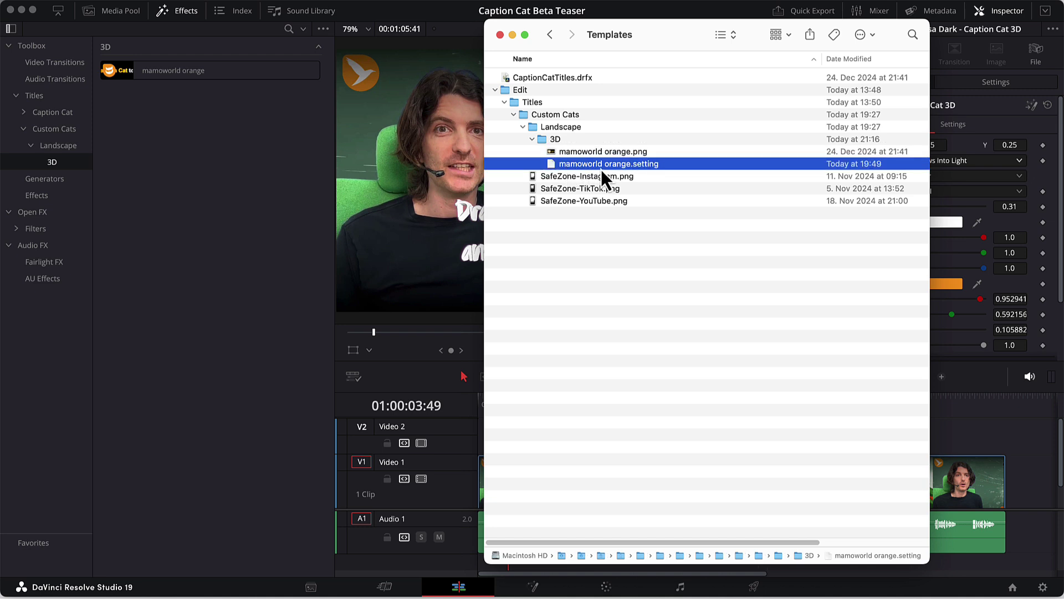
left_click(567, 129)
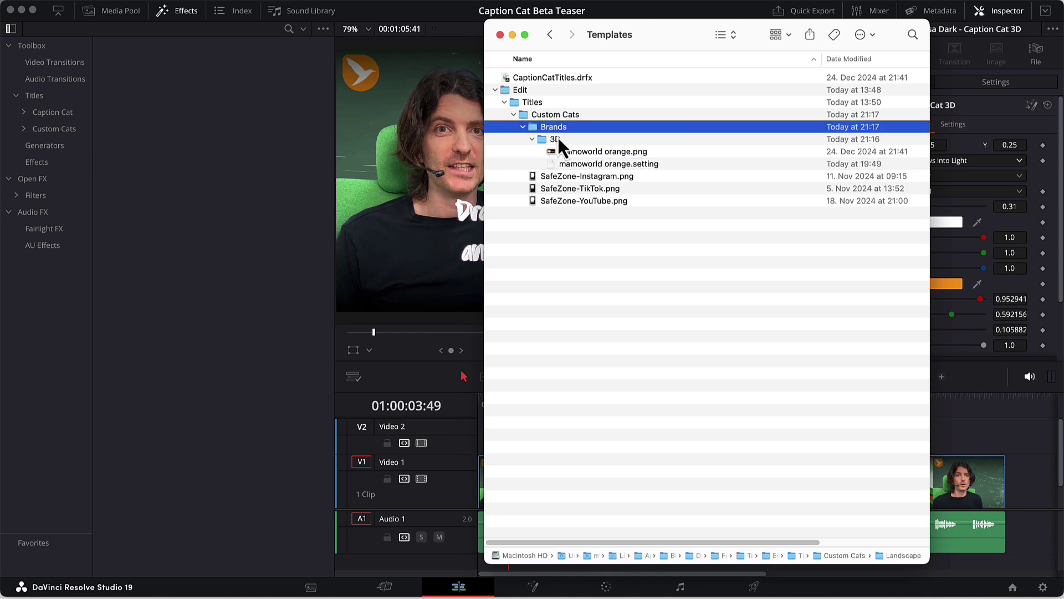
left_click(557, 138)
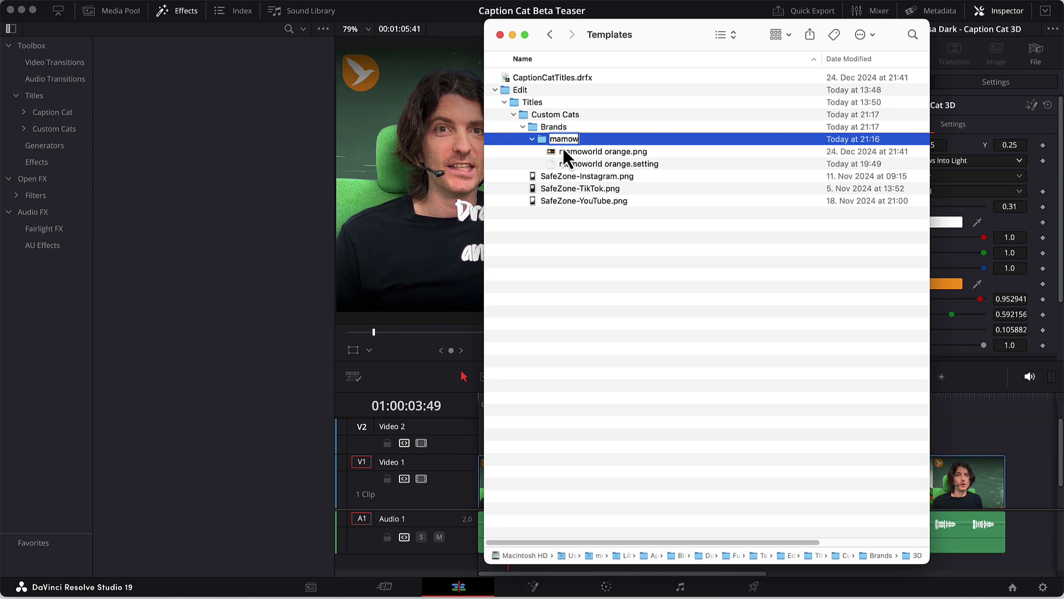
left_click(562, 161)
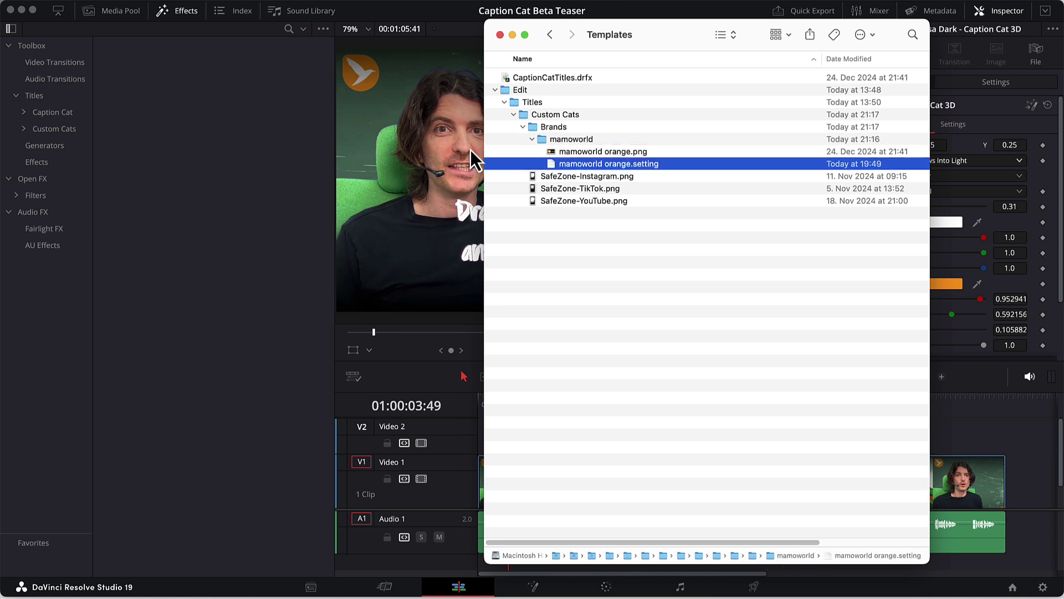
left_click(254, 141)
- Expand Custom Cats > Brands > mamoworld in Resolve to confirm the mamoworld orange preset, then go back to Finder
left_click(23, 130)
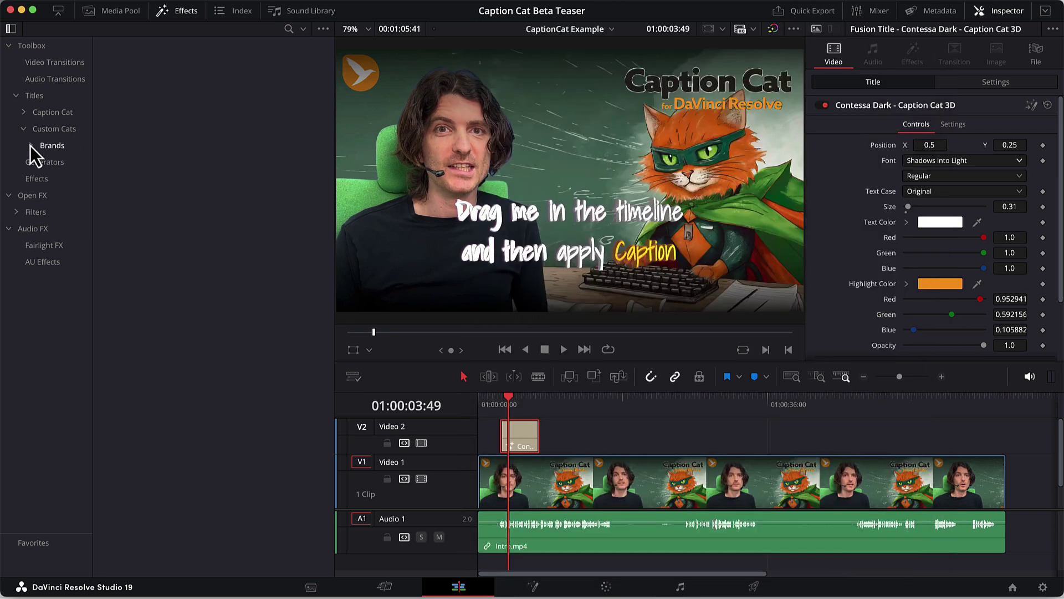
left_click(30, 145)
left_click(52, 162)
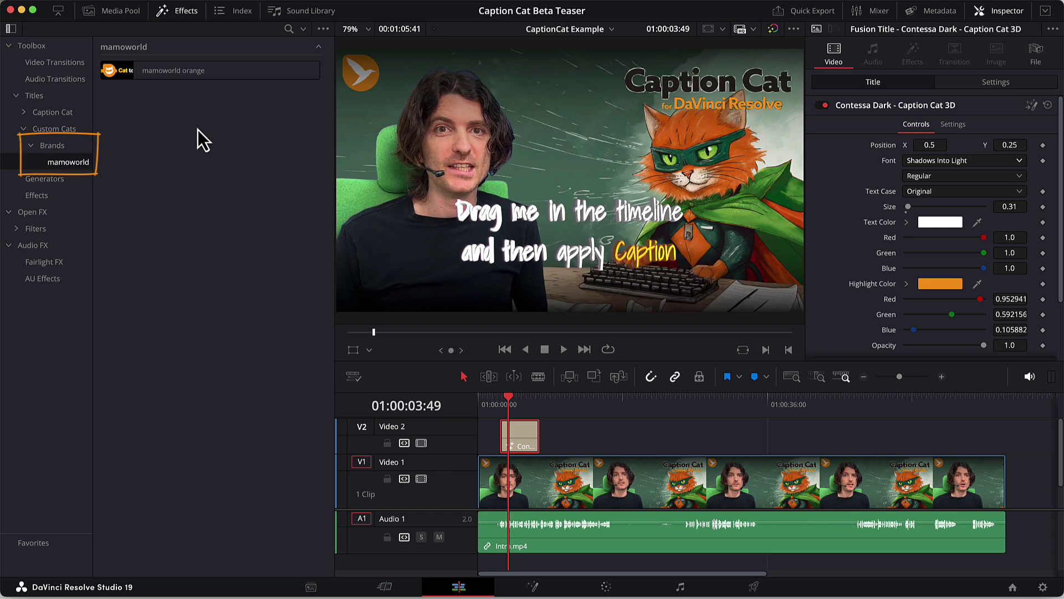
key("super+Tab")
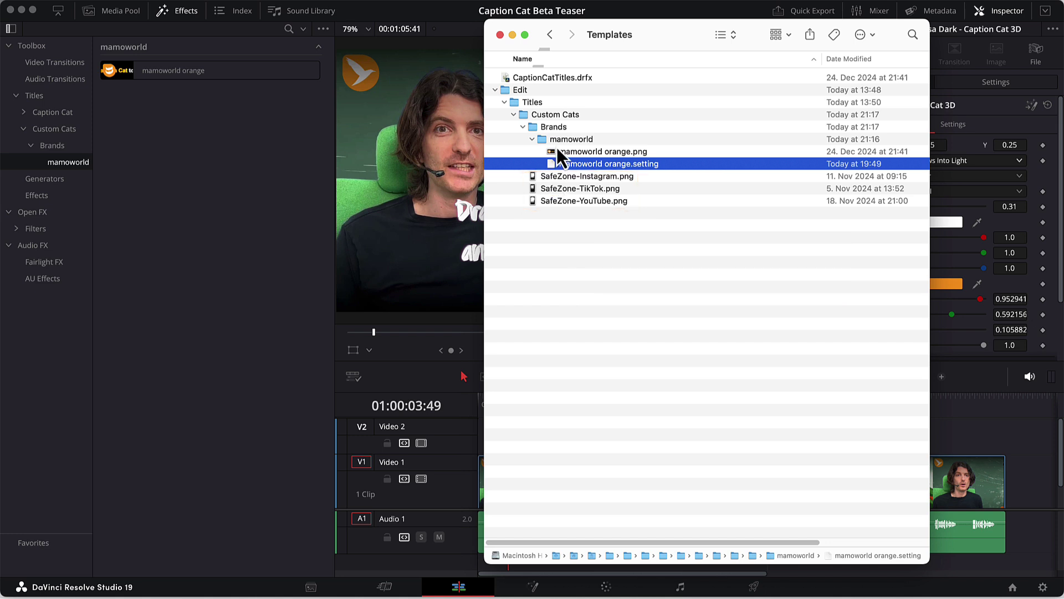
left_click(558, 143)
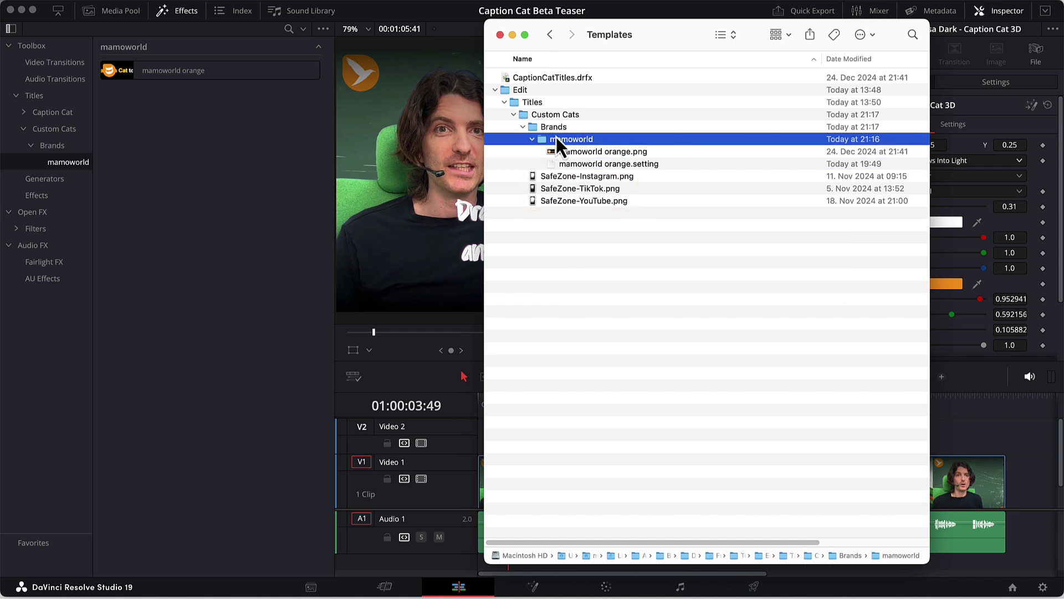
left_click(554, 130)
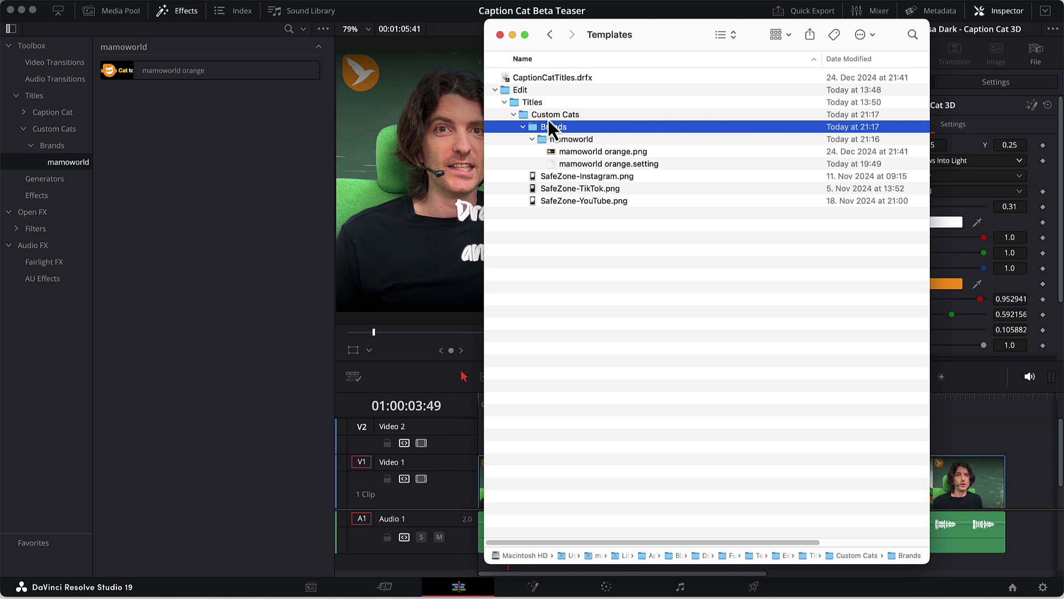
left_click(539, 114)
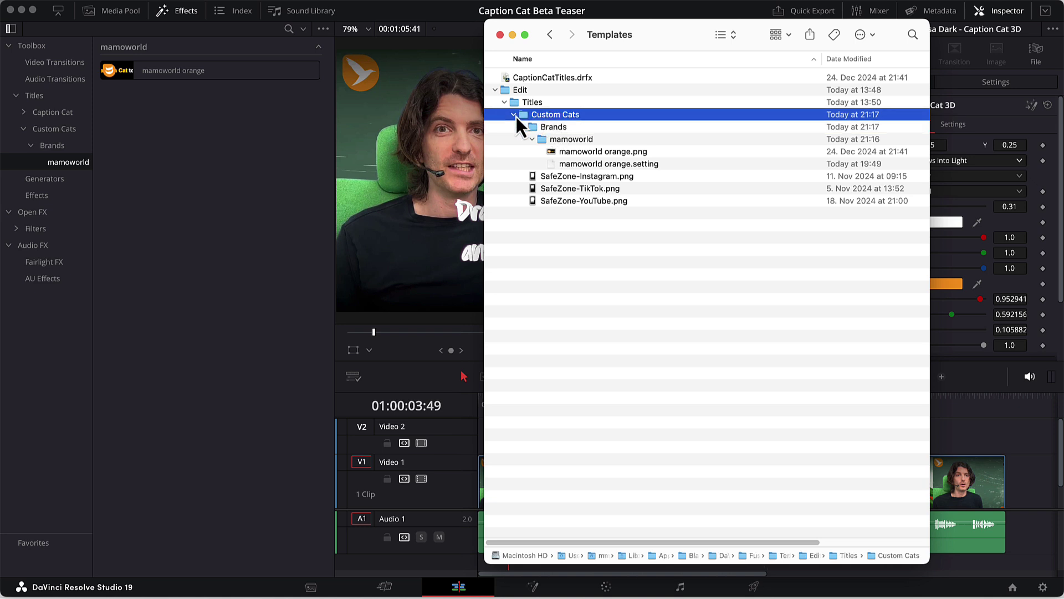
left_click(521, 126)
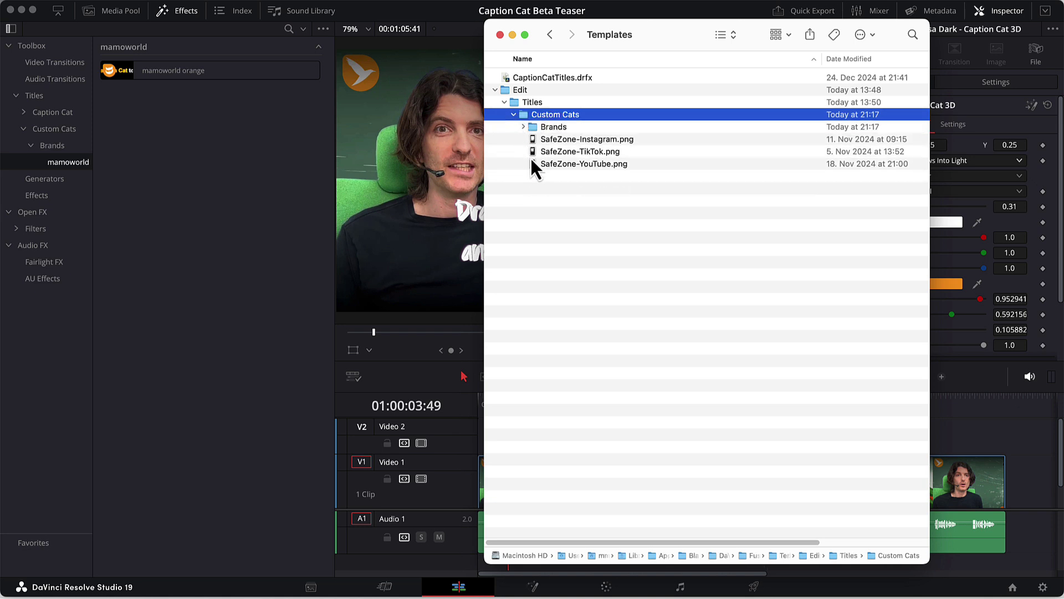
left_click(523, 127)
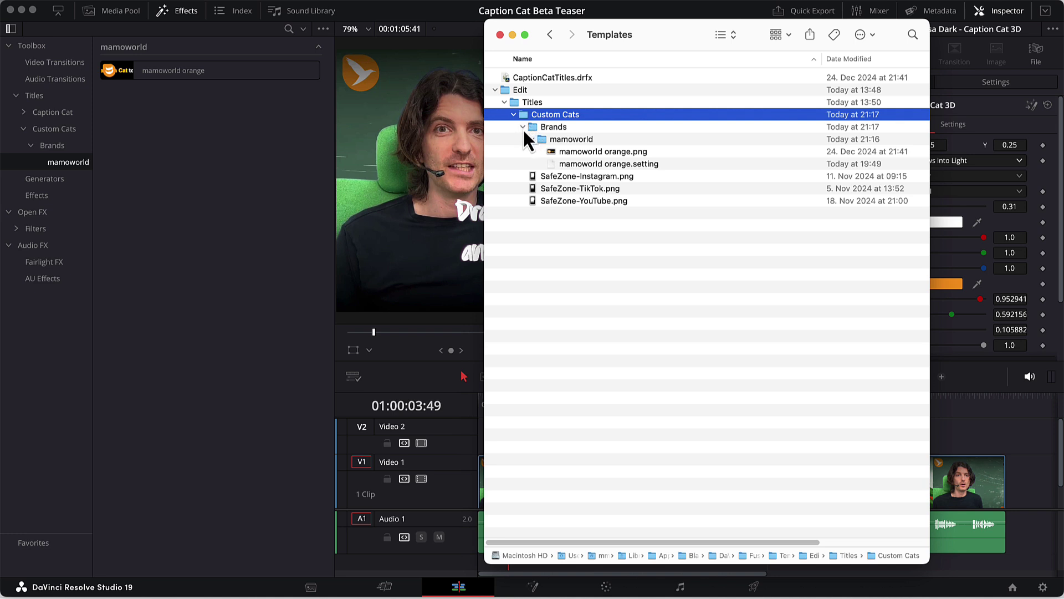
- Compress the Edit folder, rename the archive to 'Custom Cats.drfx', and trash the original Edit folder
right_click(514, 91)
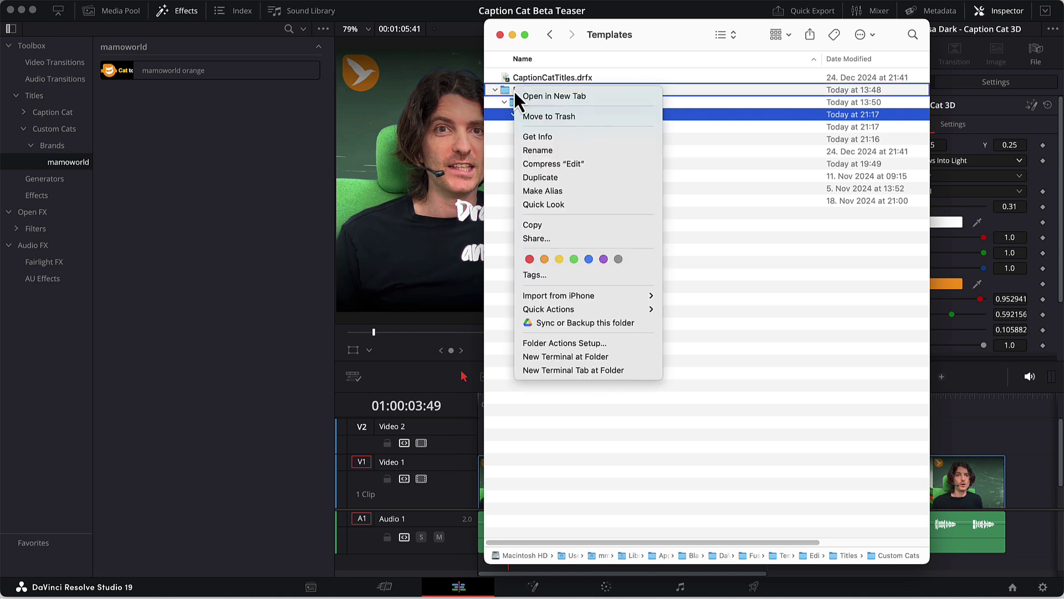
left_click(537, 164)
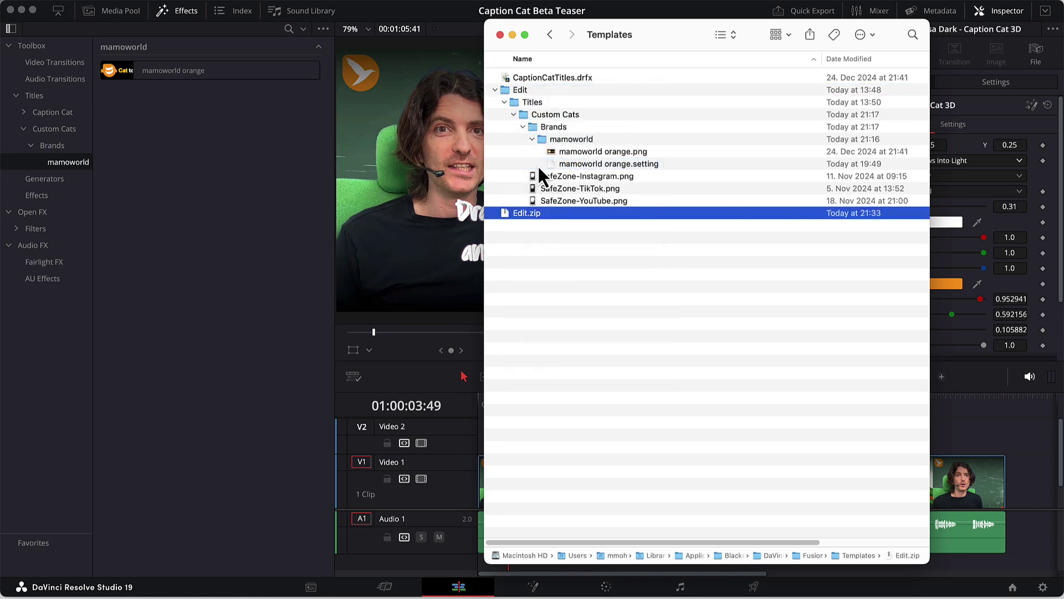
left_click(526, 213)
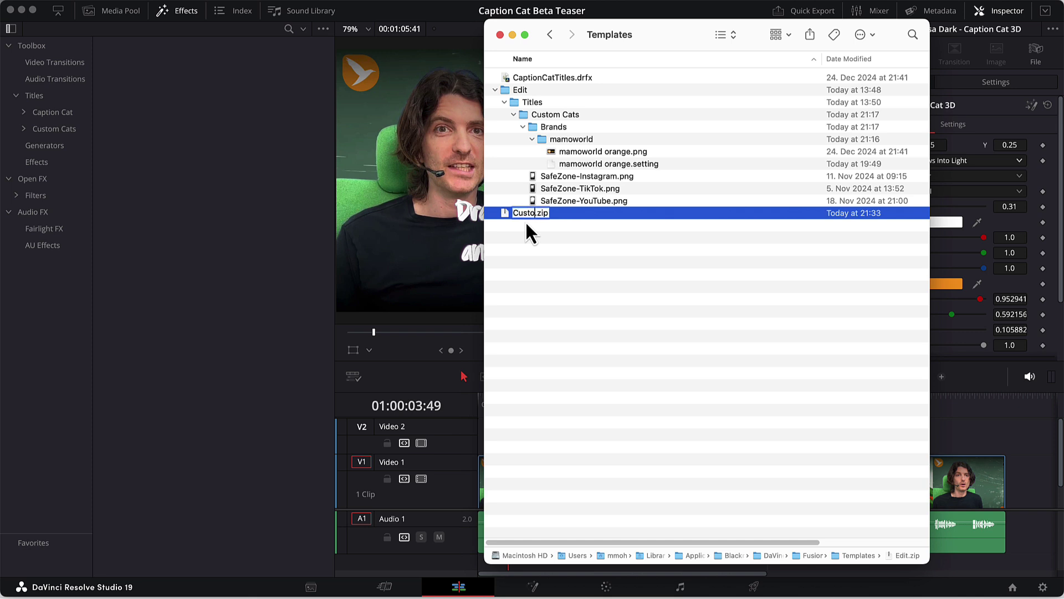
type("Custom Cats")
key("BackSpace")
key("BackSpace")
key("BackSpace")
type("drfx")
key("Return")
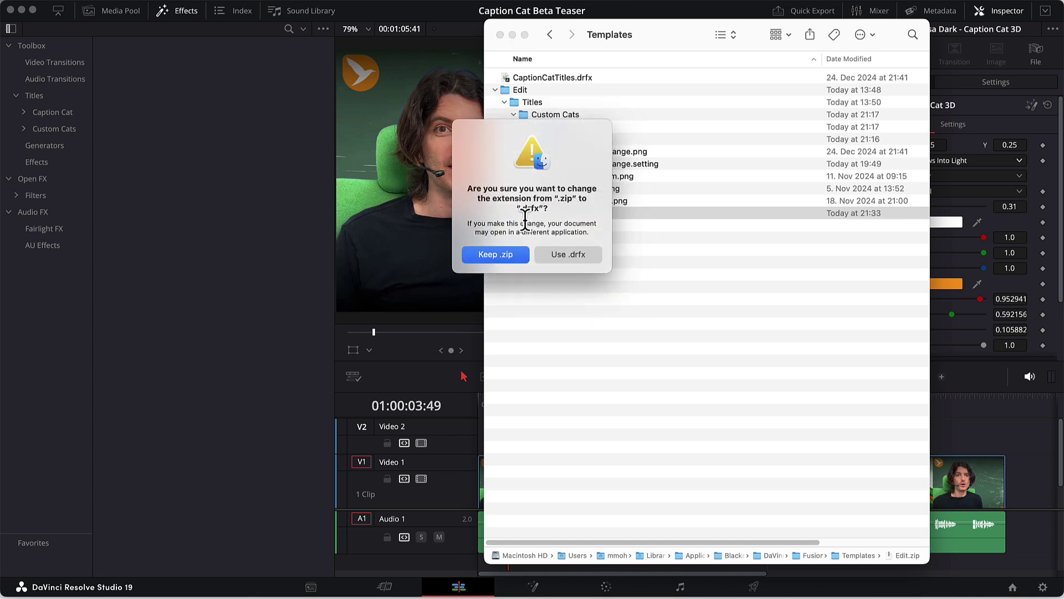
left_click(550, 256)
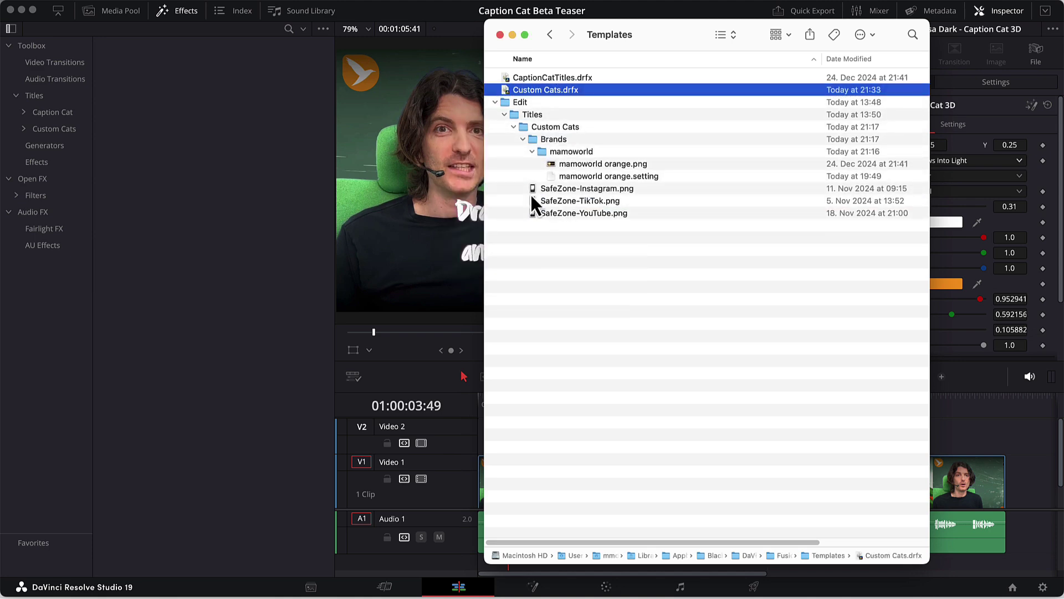
right_click(504, 103)
left_click(520, 133)
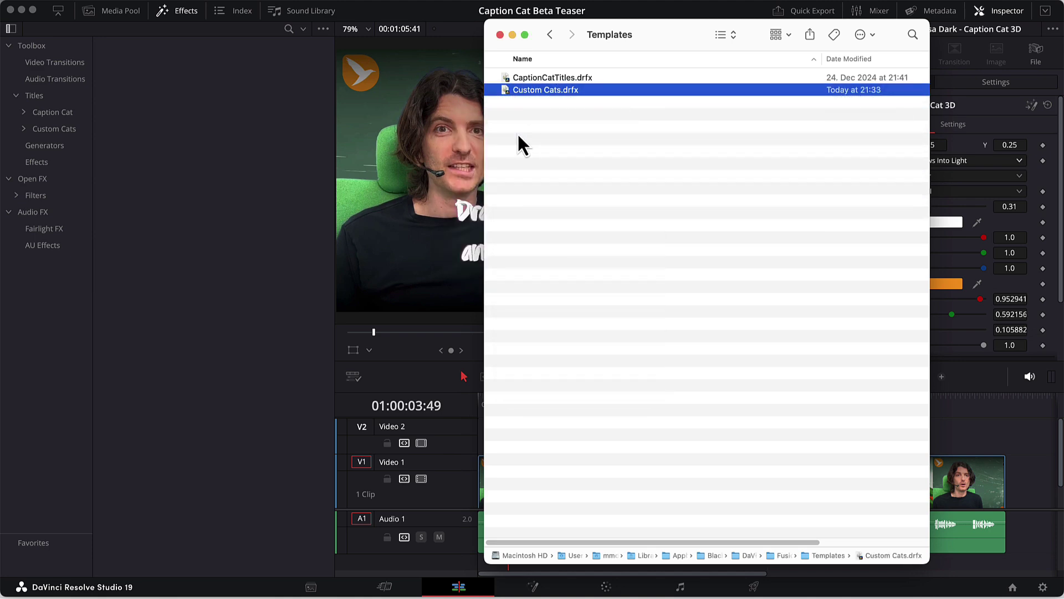
- Drag mamoworld orange from Custom Cats > Brands > mamoworld onto Video 2 and move the playhead onto it
left_click(382, 143)
left_click(28, 131)
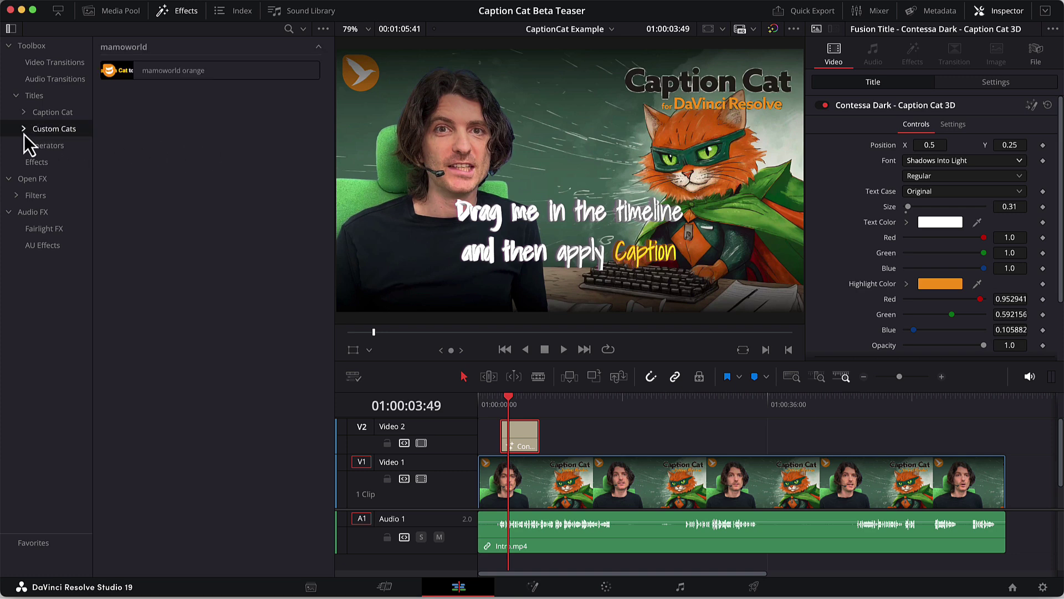
left_click(24, 128)
left_click(31, 145)
left_click(51, 162)
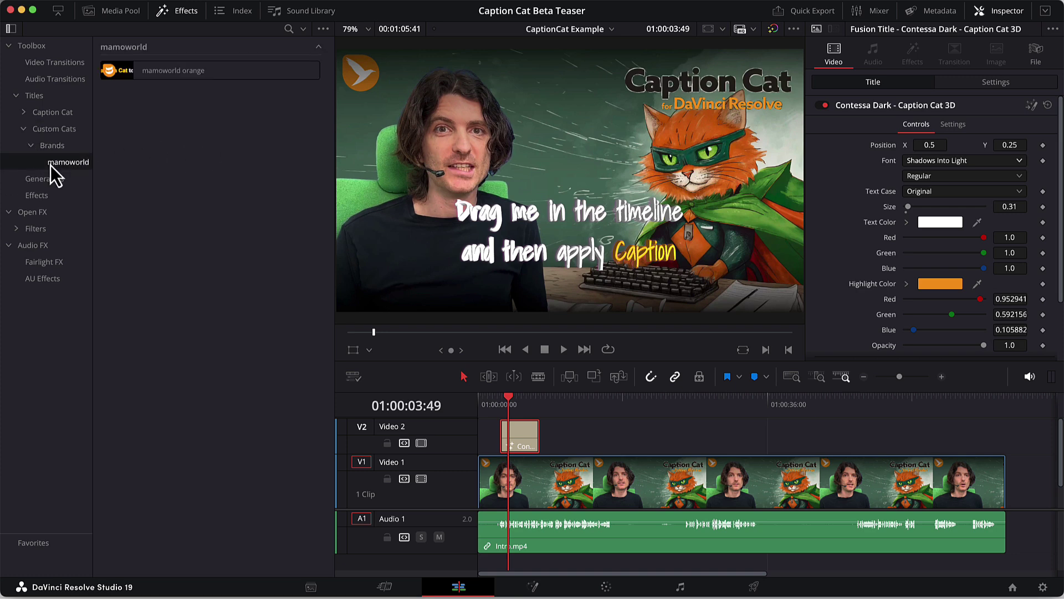
left_click_drag(129, 74, 567, 444)
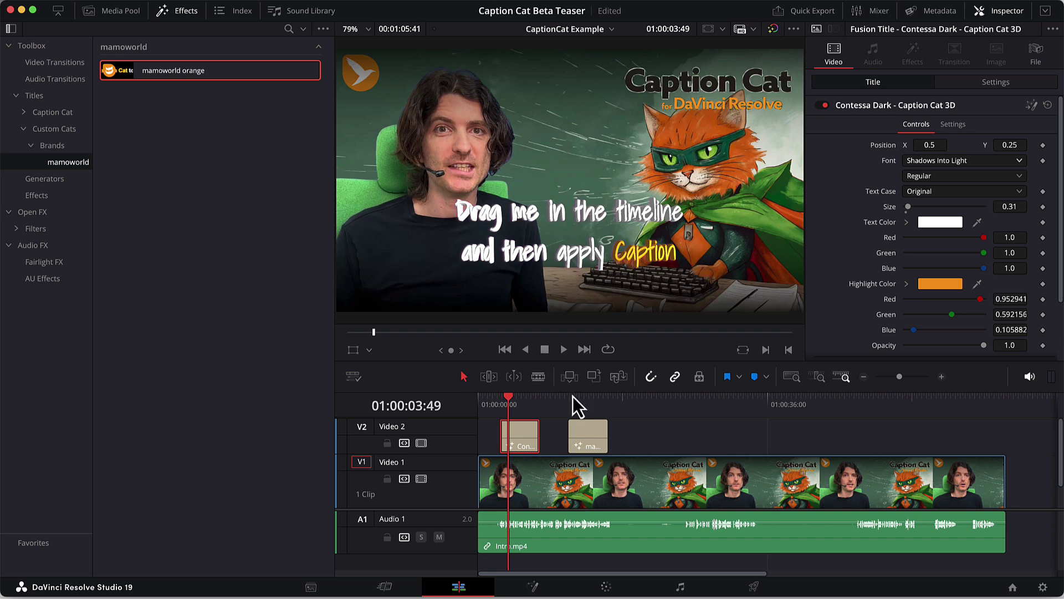
mouse_move(574, 398)
left_mouse_down()
mouse_move(597, 403)
mouse_move(587, 404)
left_mouse_up()
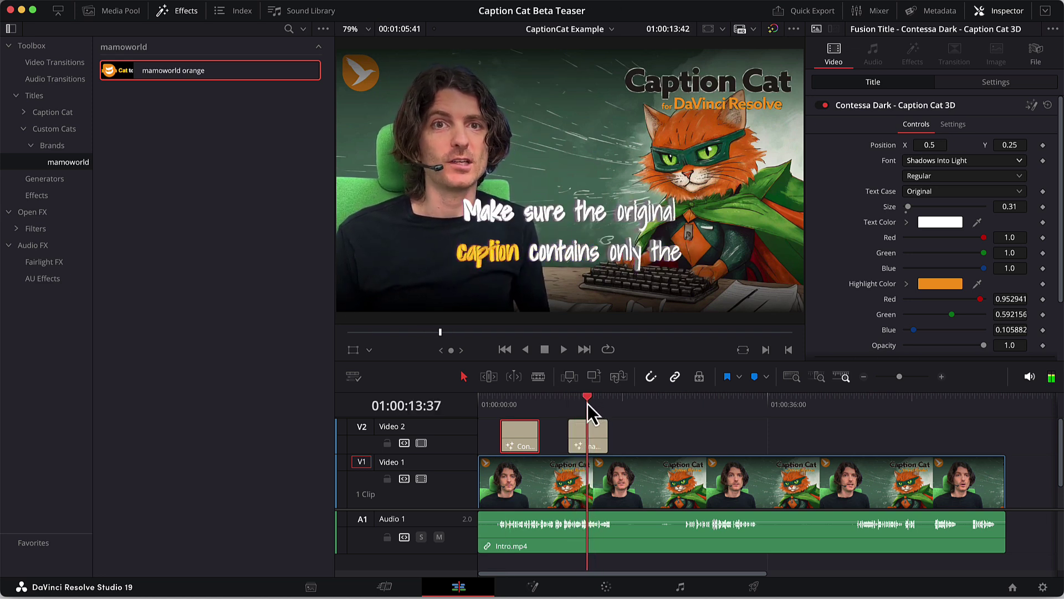